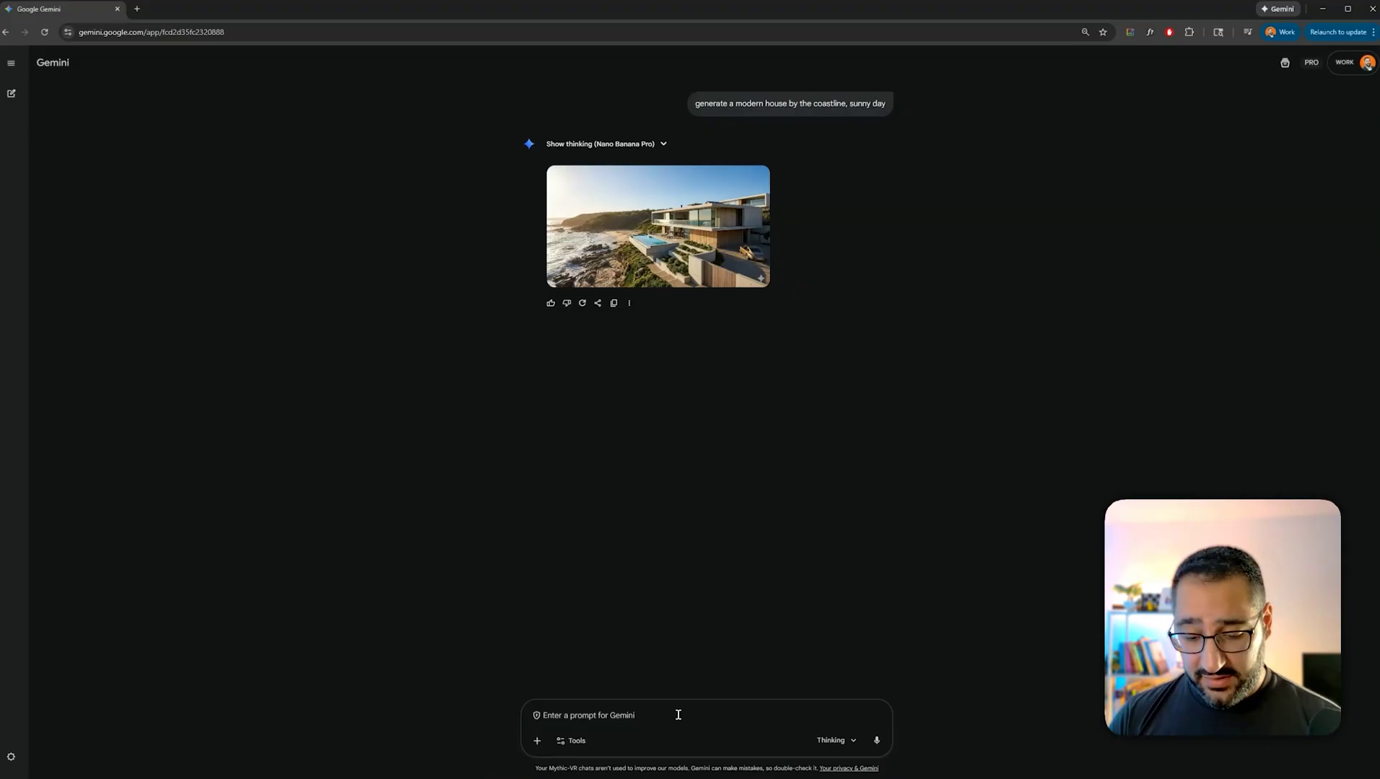
Ask Gemini to repaint the house as a watercolor with loose, gestural brushstrokes
{"action": "type", "text": "change the art st"}
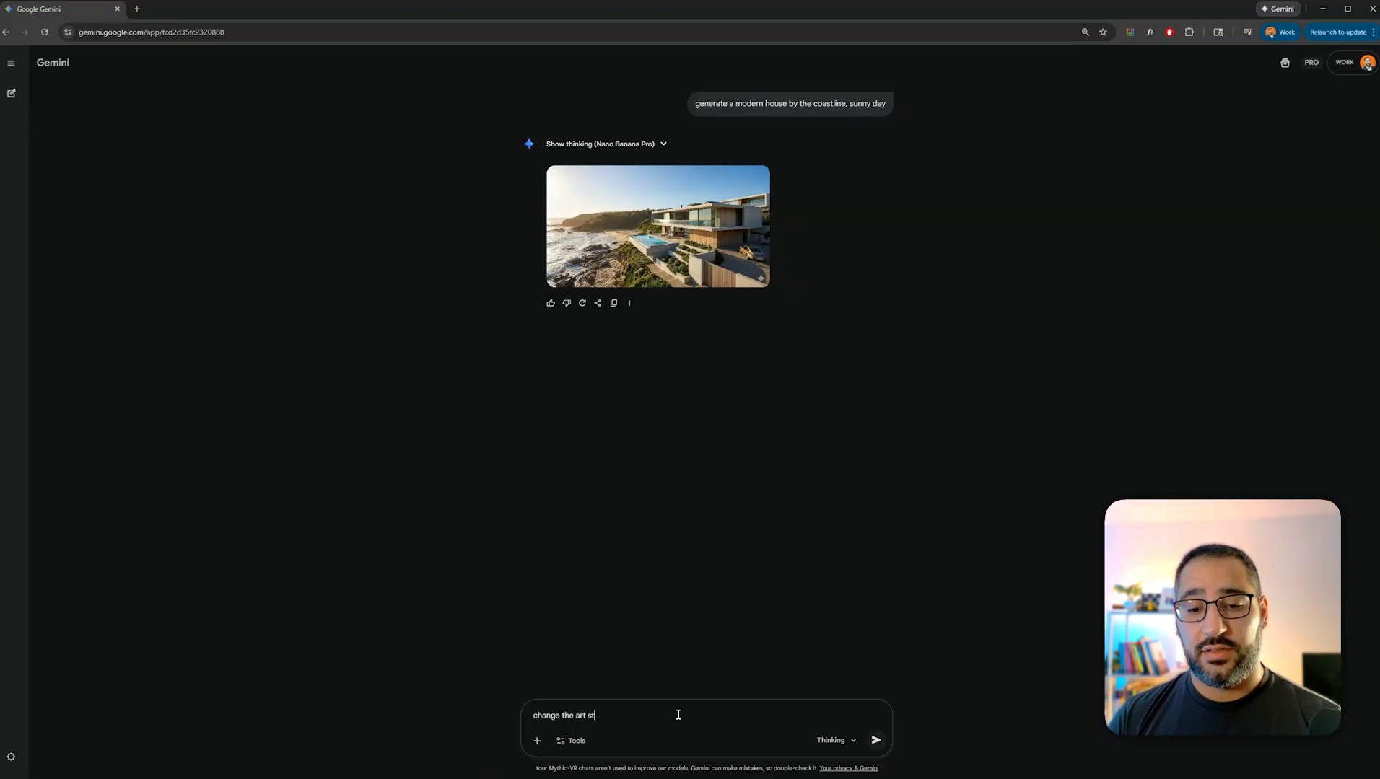
{"action": "type", "text": "yle to be"}
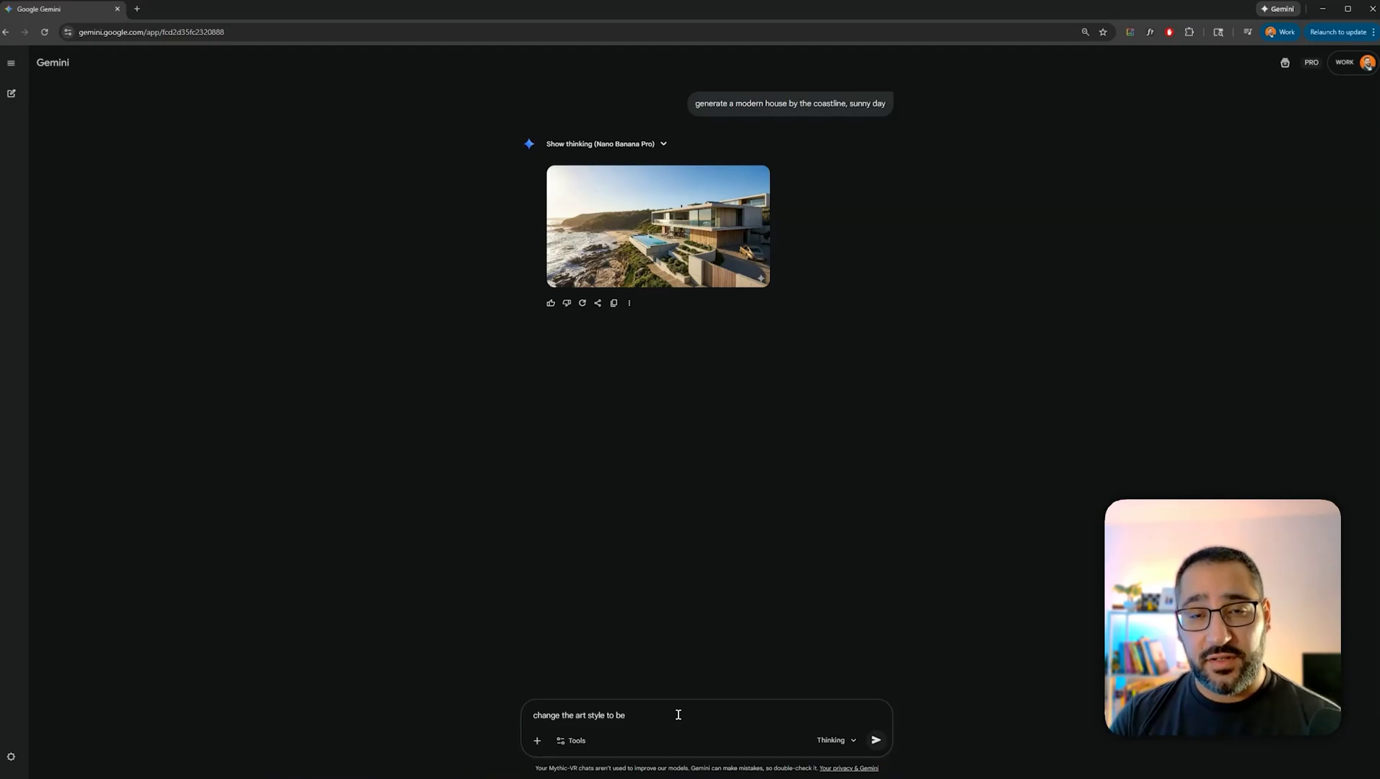
{"action": "type", "text": "water"}
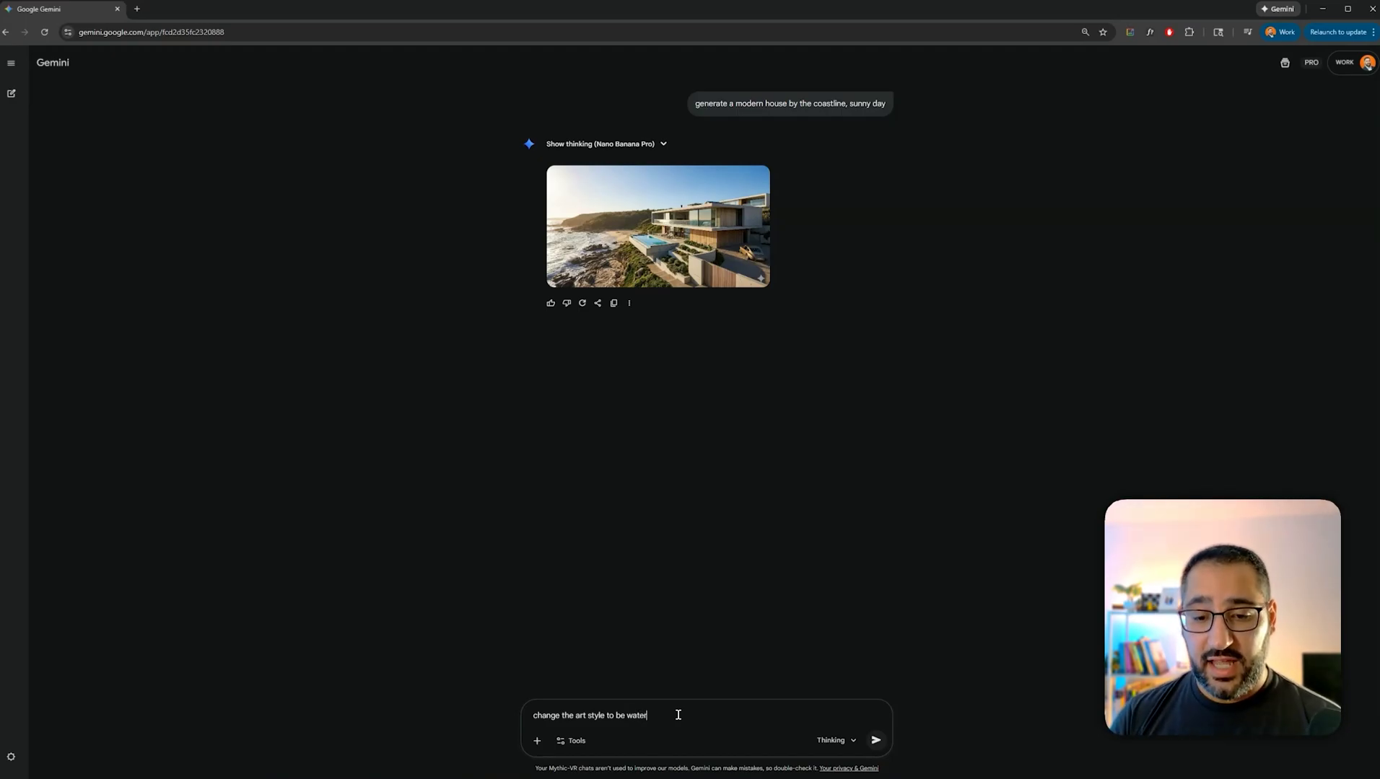
{"action": "type", "text": "color painting, loose and"}
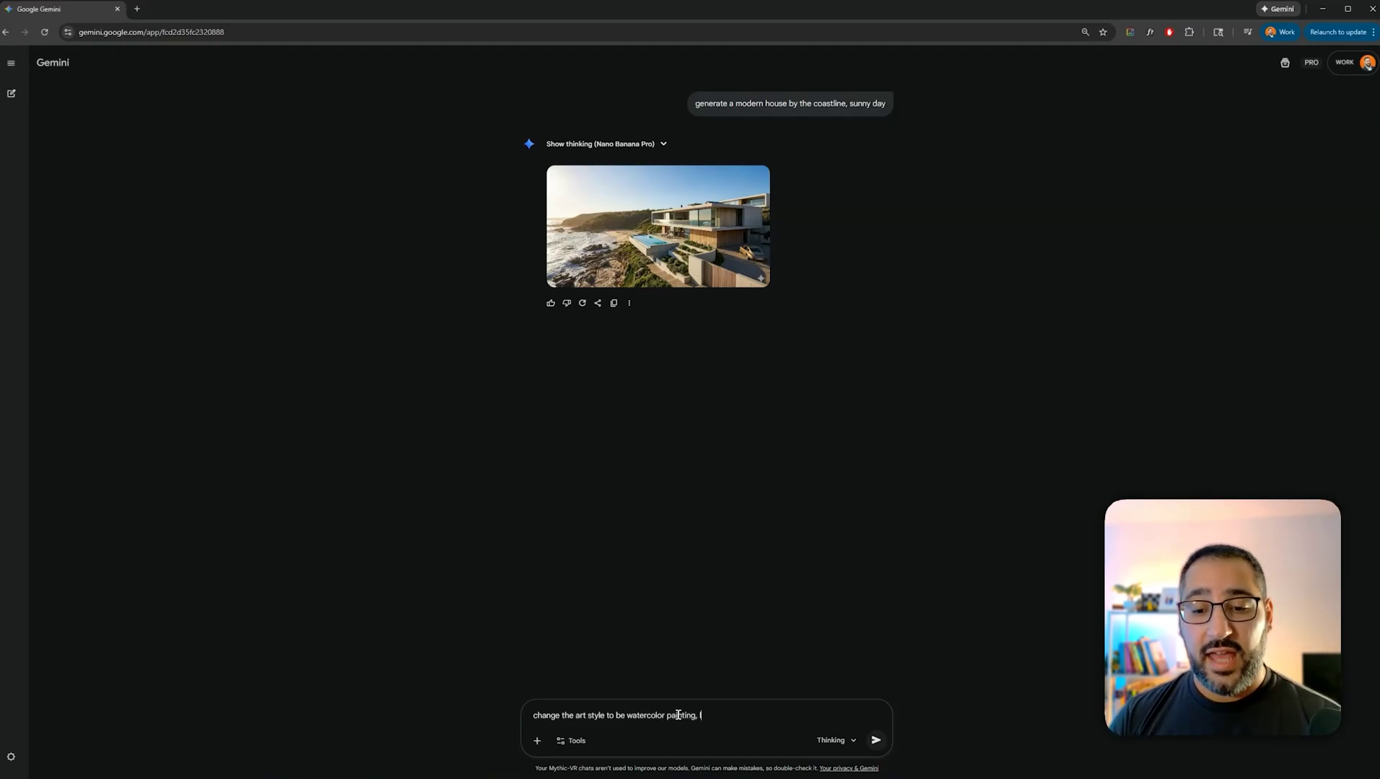
{"action": "type", "text": " gestural b"}
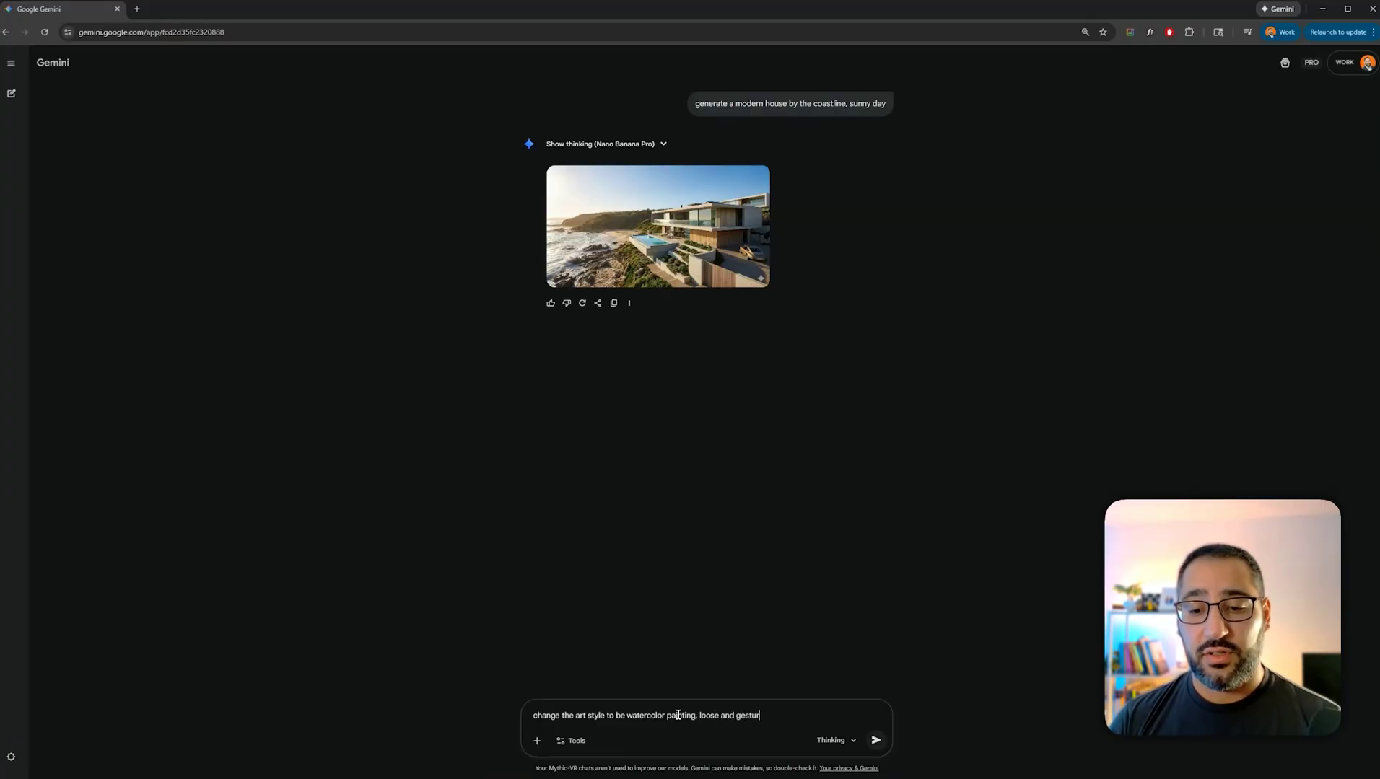
{"action": "type", "text": "rushstrokes"}
{"action": "key", "text": "Return"}
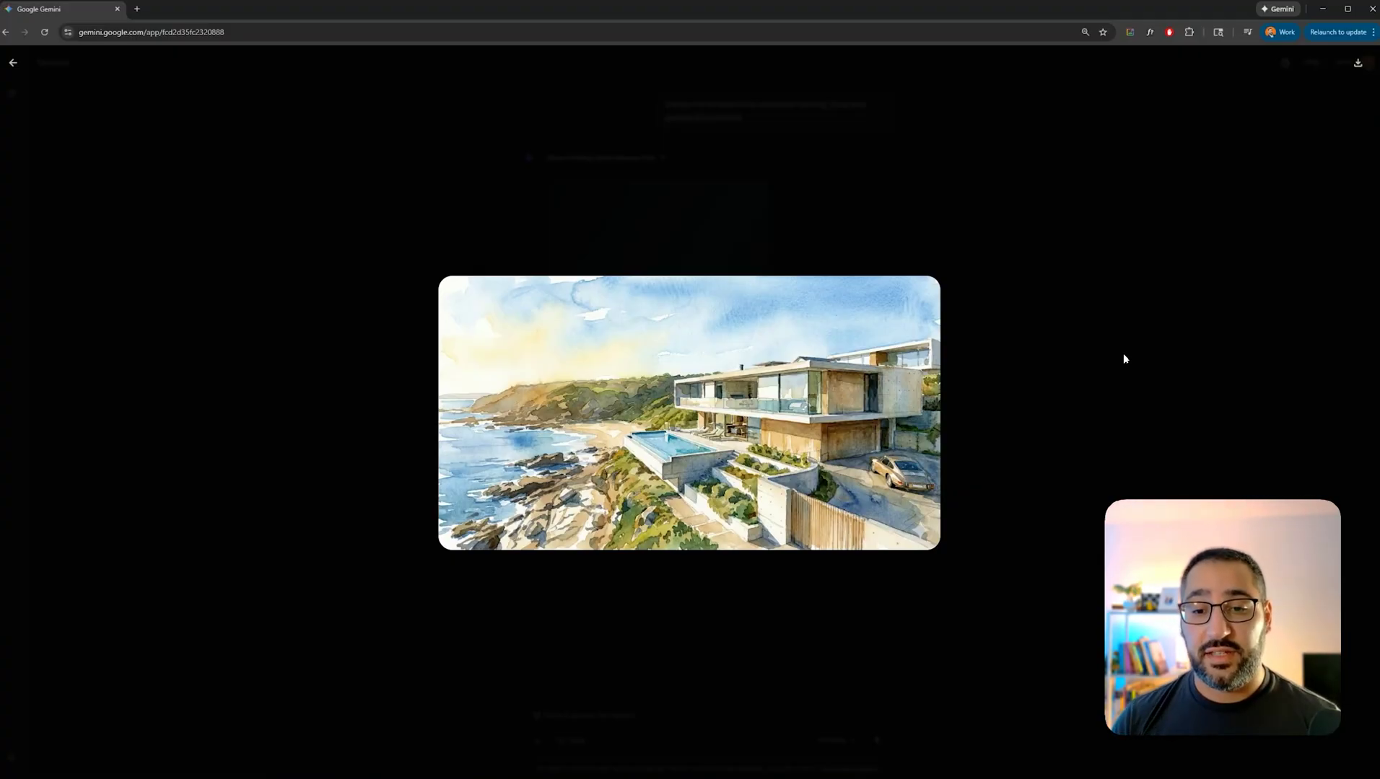
{"action": "left_click", "coordinate": [1065, 476]}
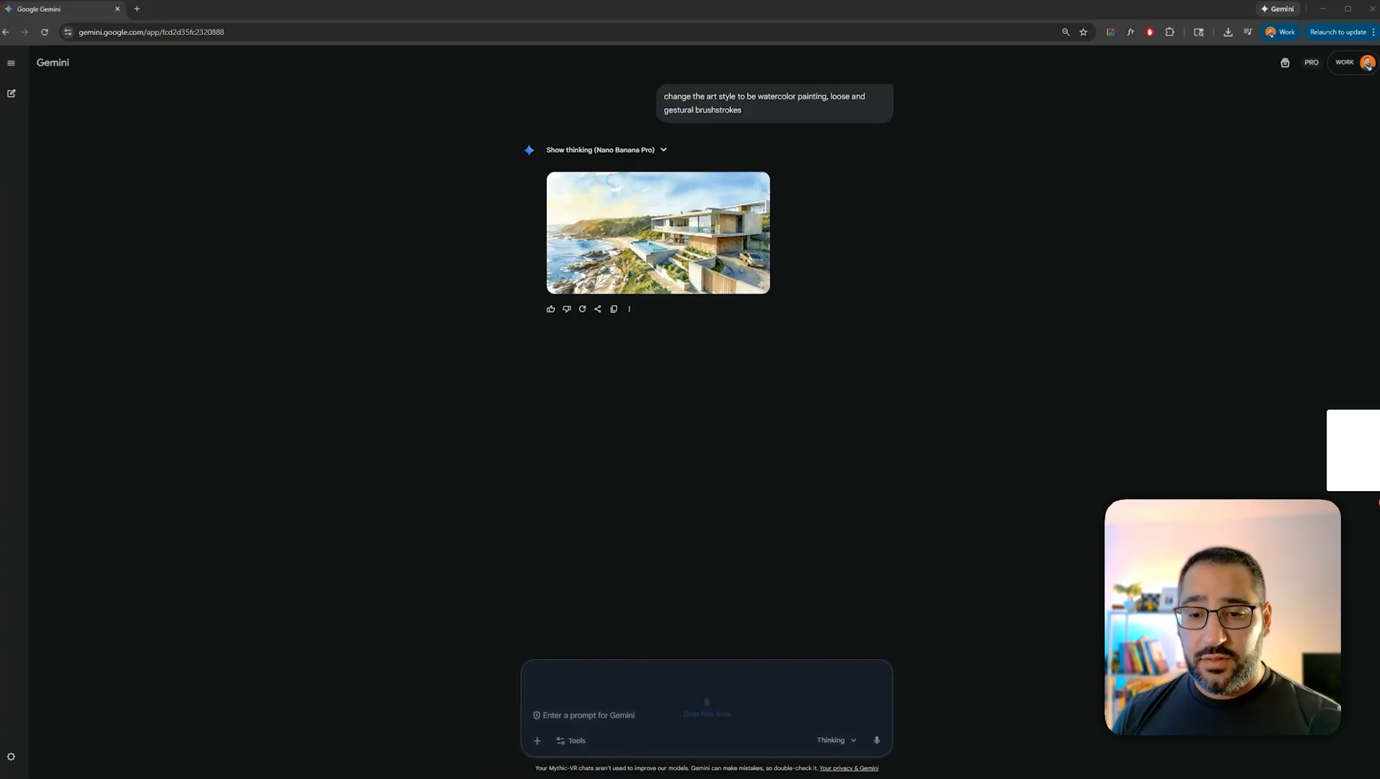
Attach the pen-sketch reference and ask Gemini to restyle the house to match it
{"action": "mouse_move", "coordinate": [1379, 466]}
{"action": "left_mouse_down"}
{"action": "mouse_move", "coordinate": [849, 583]}
{"action": "mouse_move", "coordinate": [763, 680]}
{"action": "left_mouse_up"}
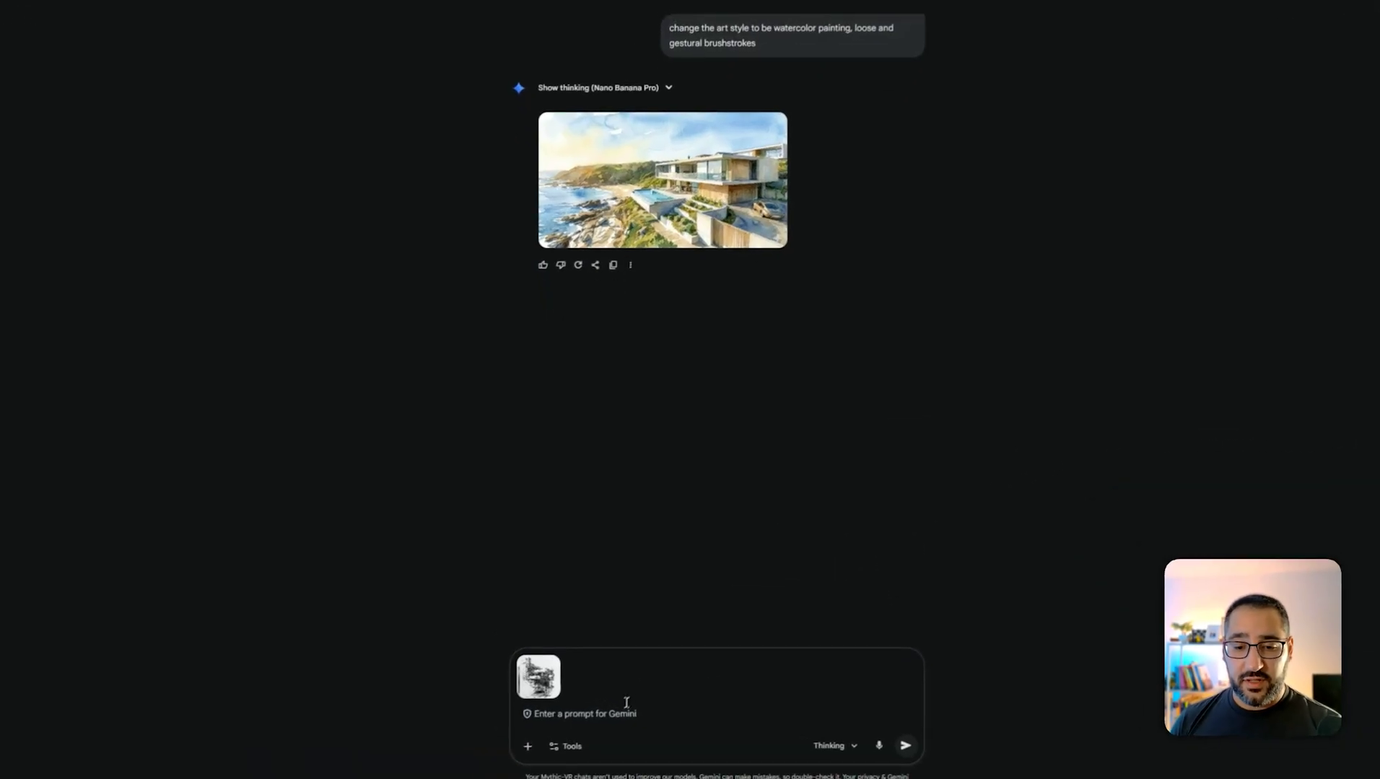
{"action": "type", "text": "change the style to the reference image's"}
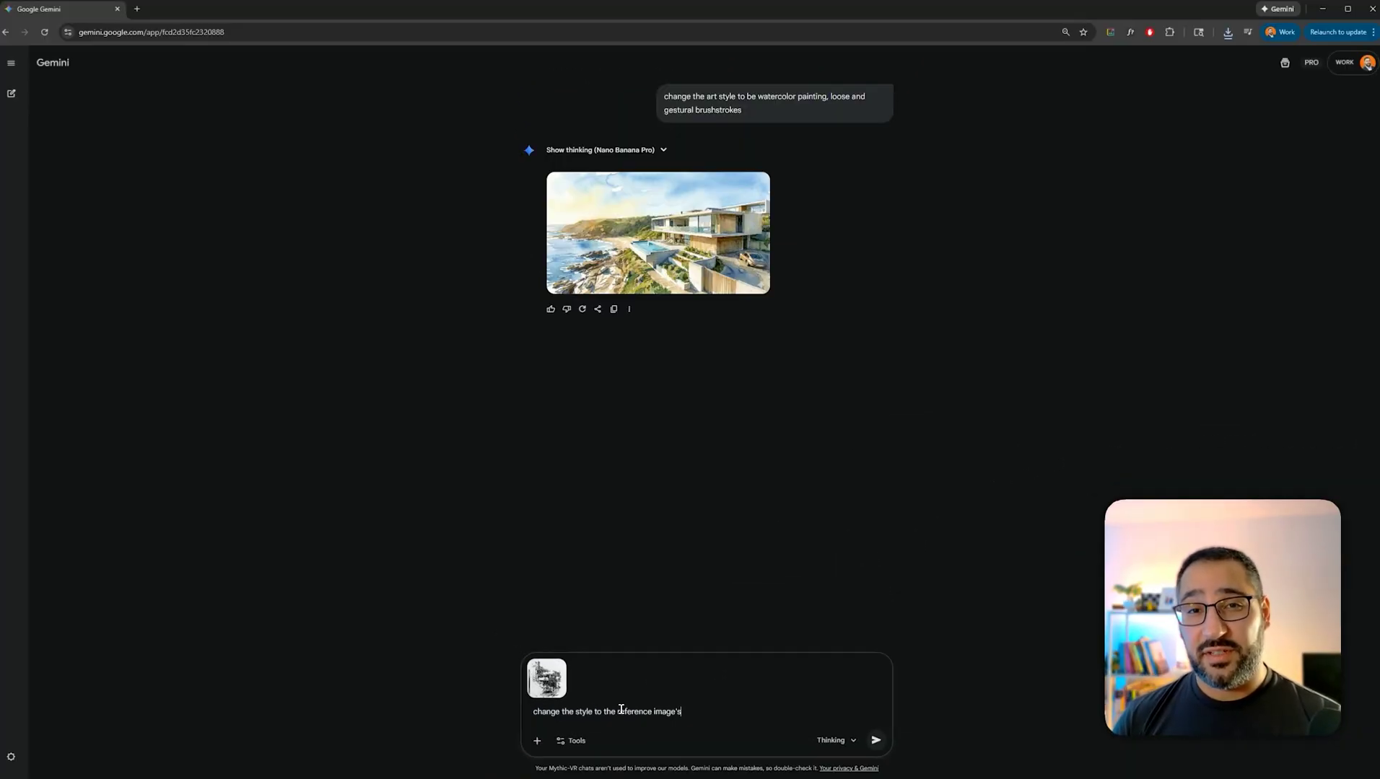
{"action": "key", "text": "Return"}
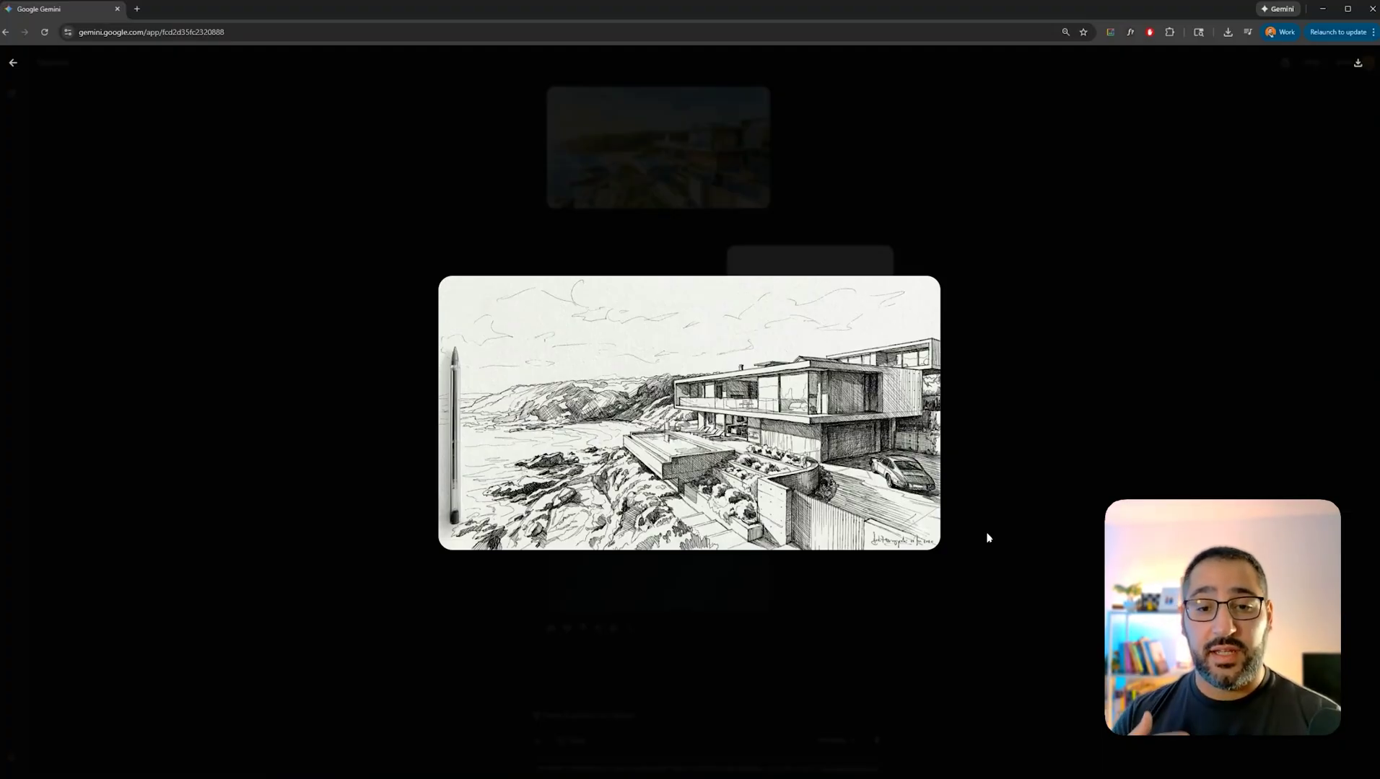
Ask Gemini to remove the pen from the black-and-white house sketch
{"action": "left_click", "coordinate": [986, 535]}
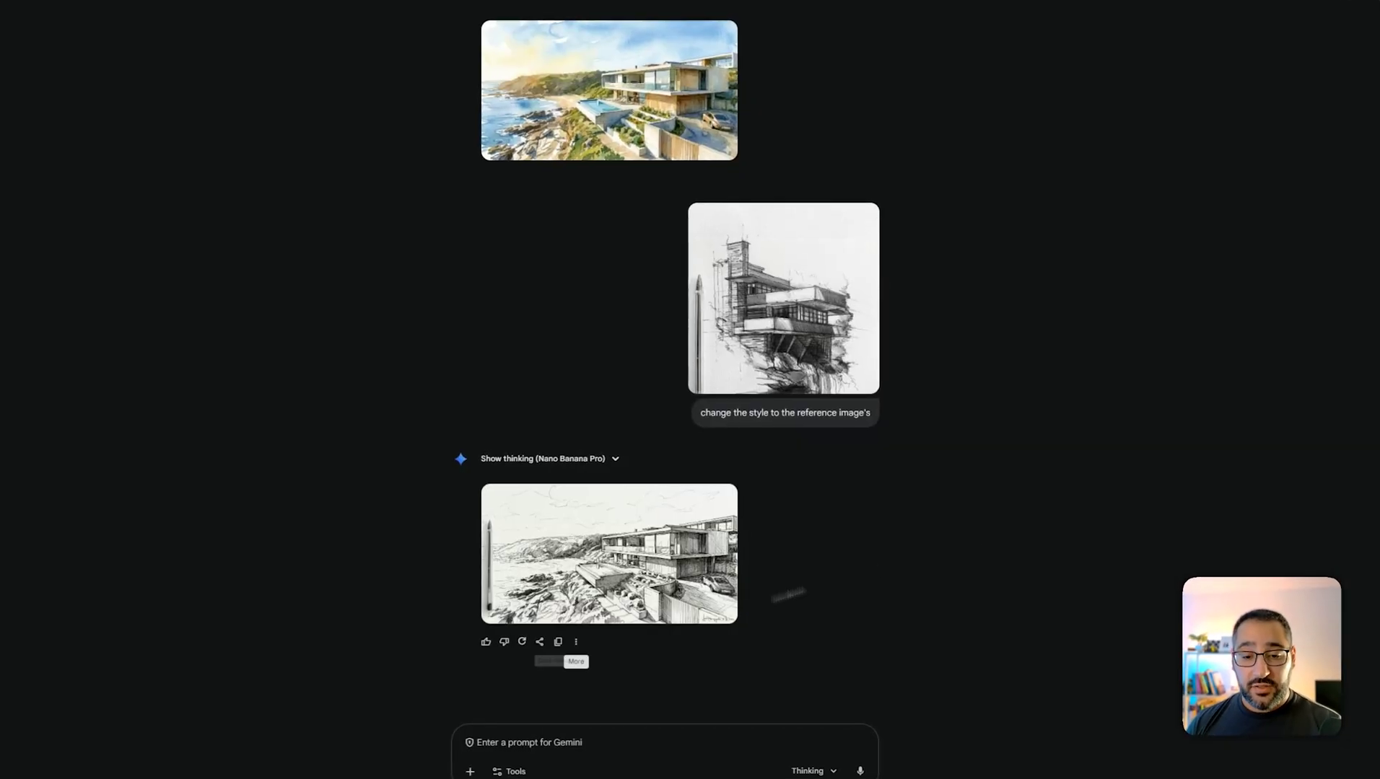
{"action": "type", "text": "remove the pen"}
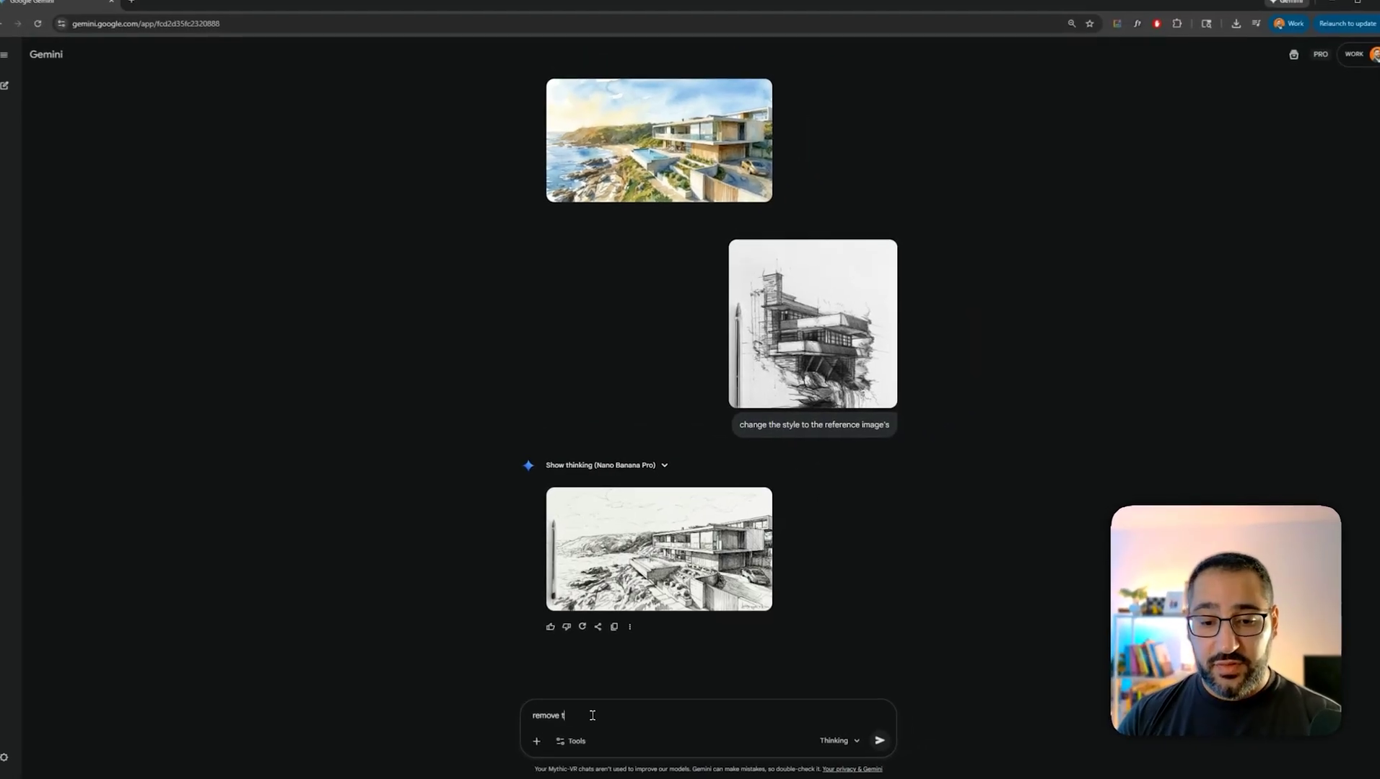
{"action": "type", "text": " from the image"}
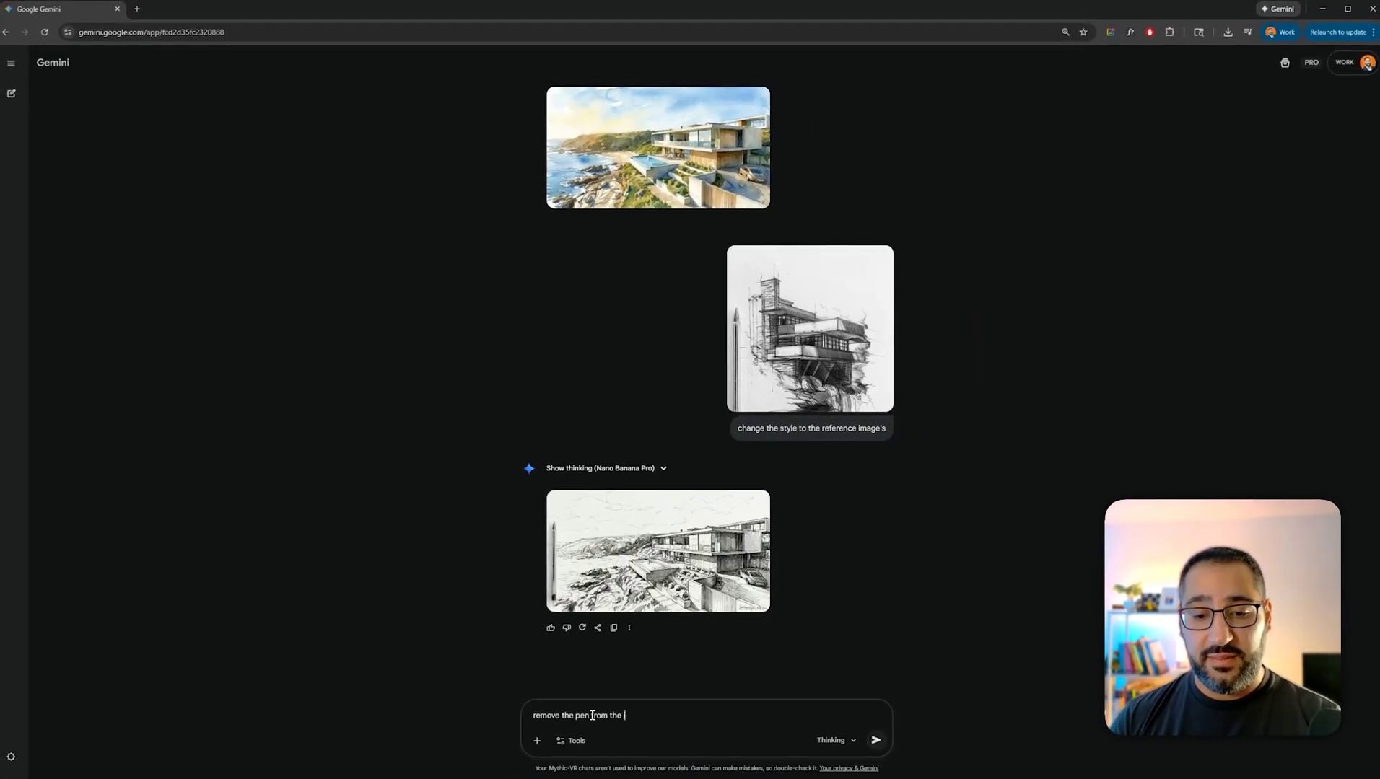
{"action": "key", "text": "Return"}
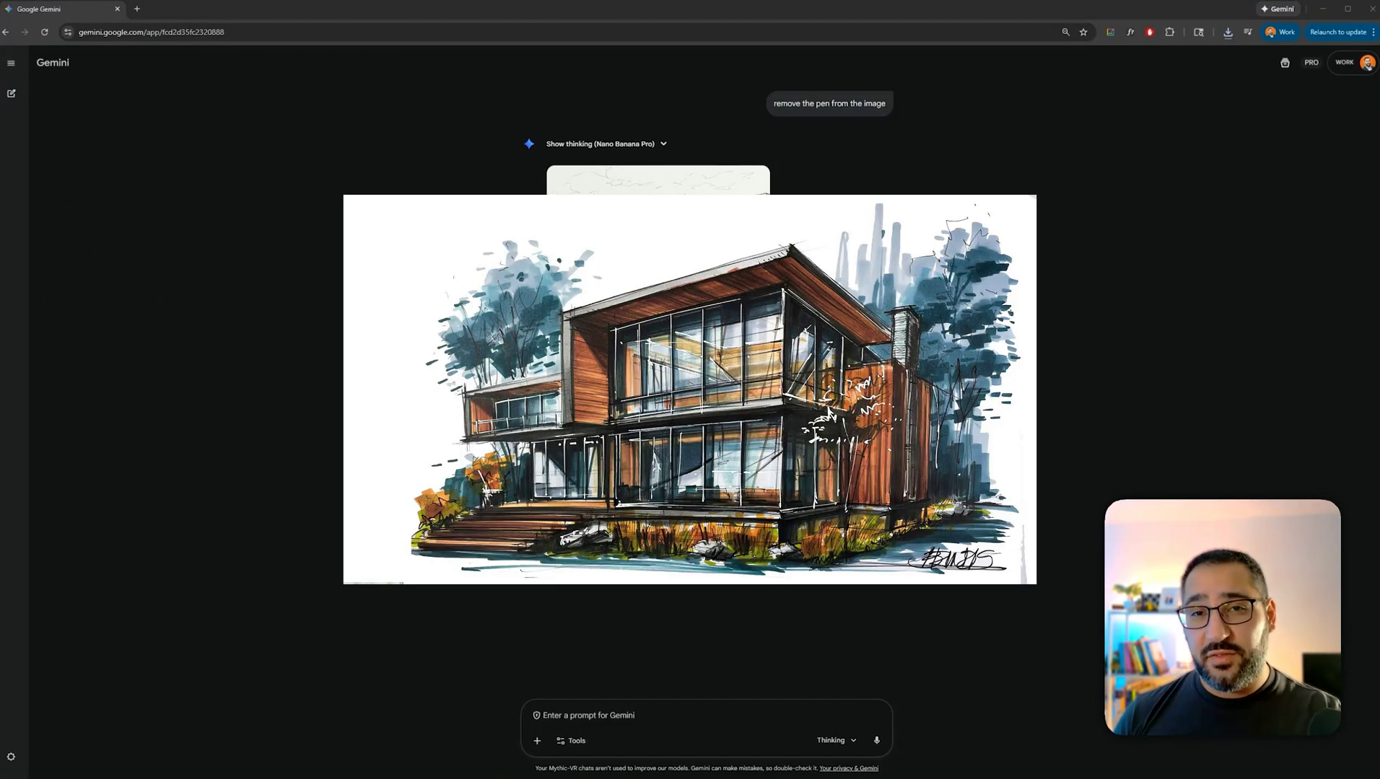
Attach the marker-drawn house reference and request colored marker rendering like it
{"action": "left_click_drag", "start_coordinate": [689, 390], "coordinate": [792, 686]}
{"action": "left_click", "coordinate": [662, 711]}
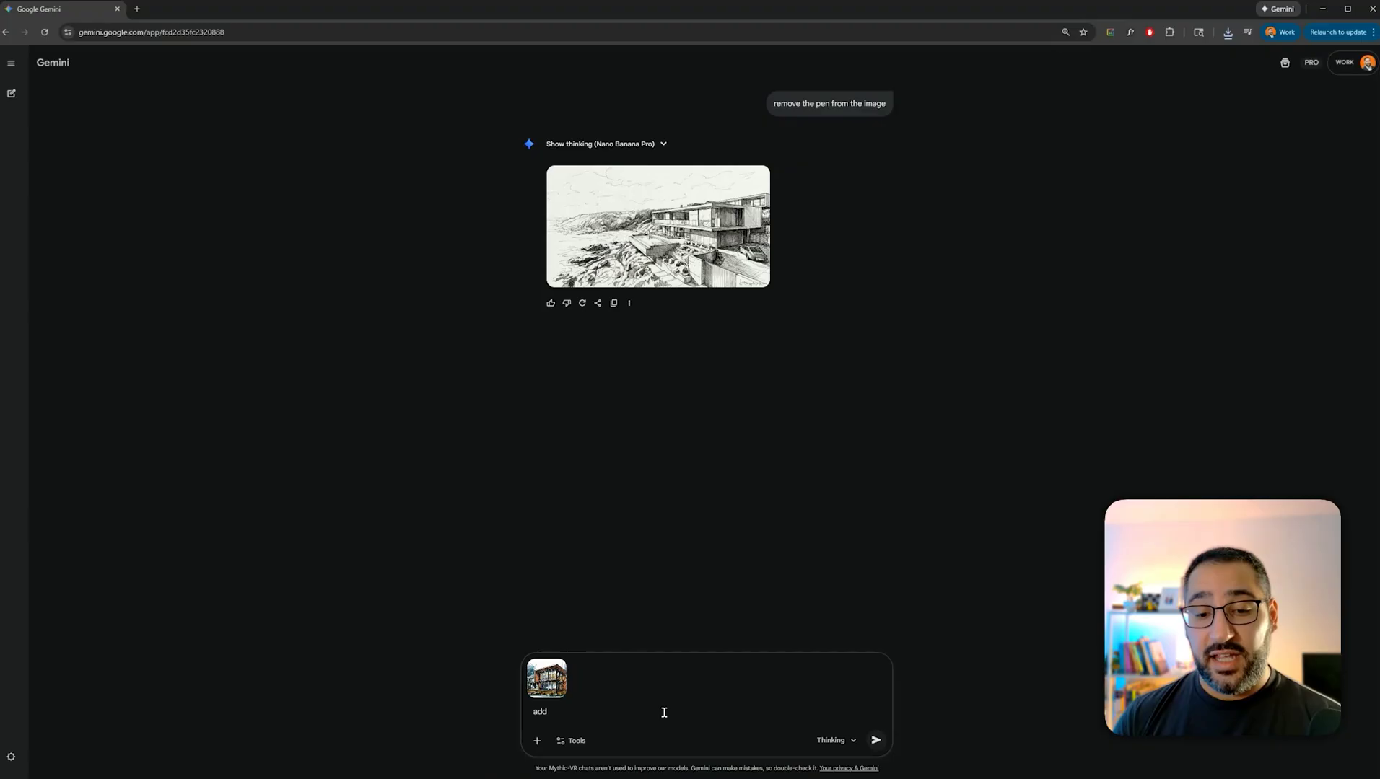
{"action": "type", "text": "add colored marker like this r"}
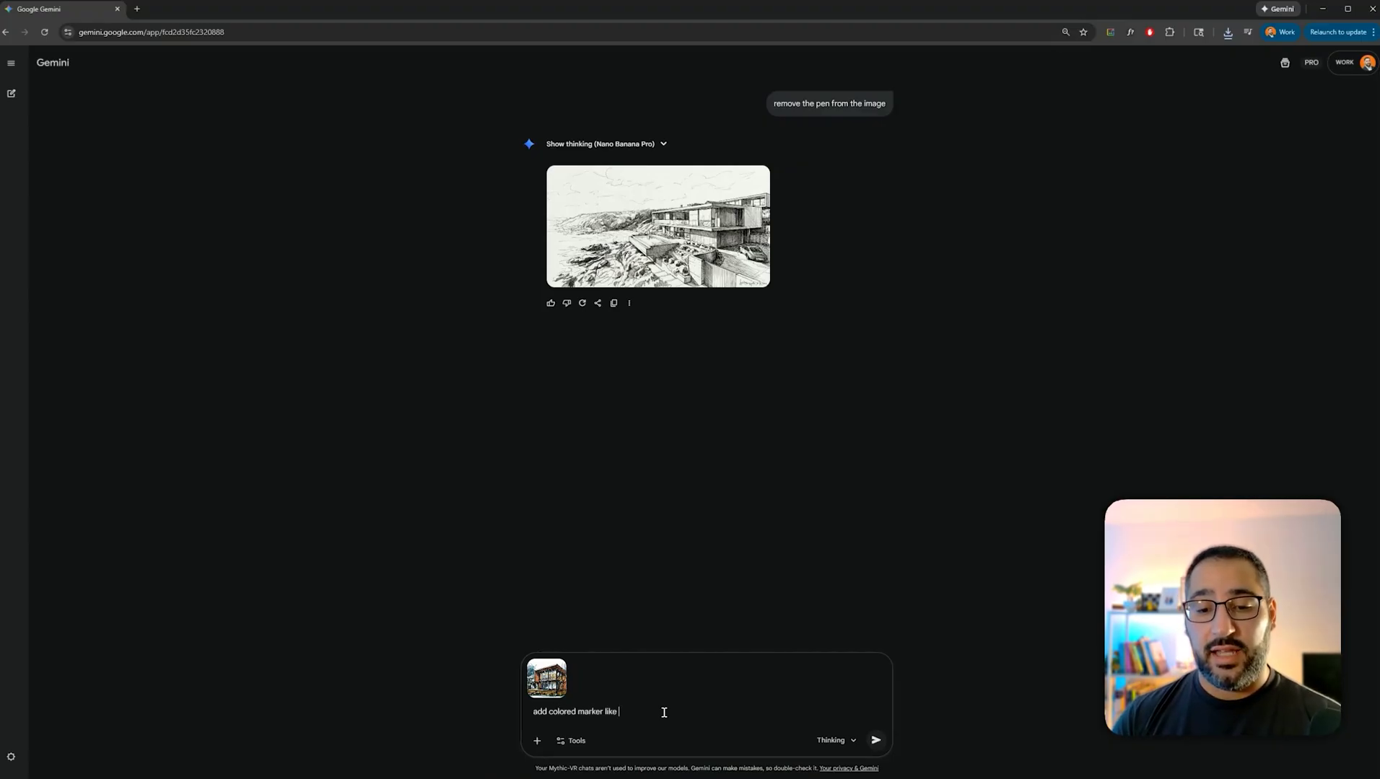
{"action": "type", "text": "eference image"}
{"action": "key", "text": "Return"}
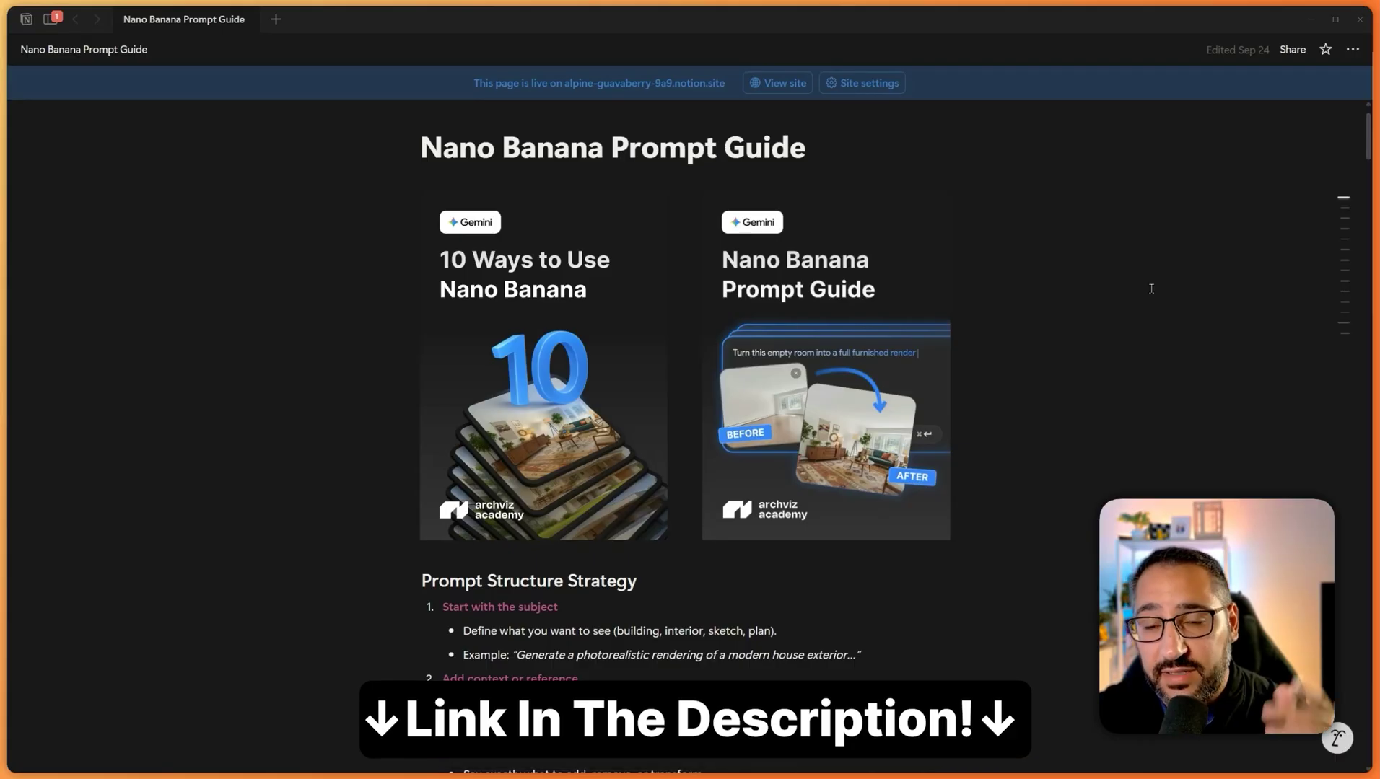
{"action": "scroll", "coordinate": [1147, 287], "scroll_direction": "down", "scroll_amount": 3}
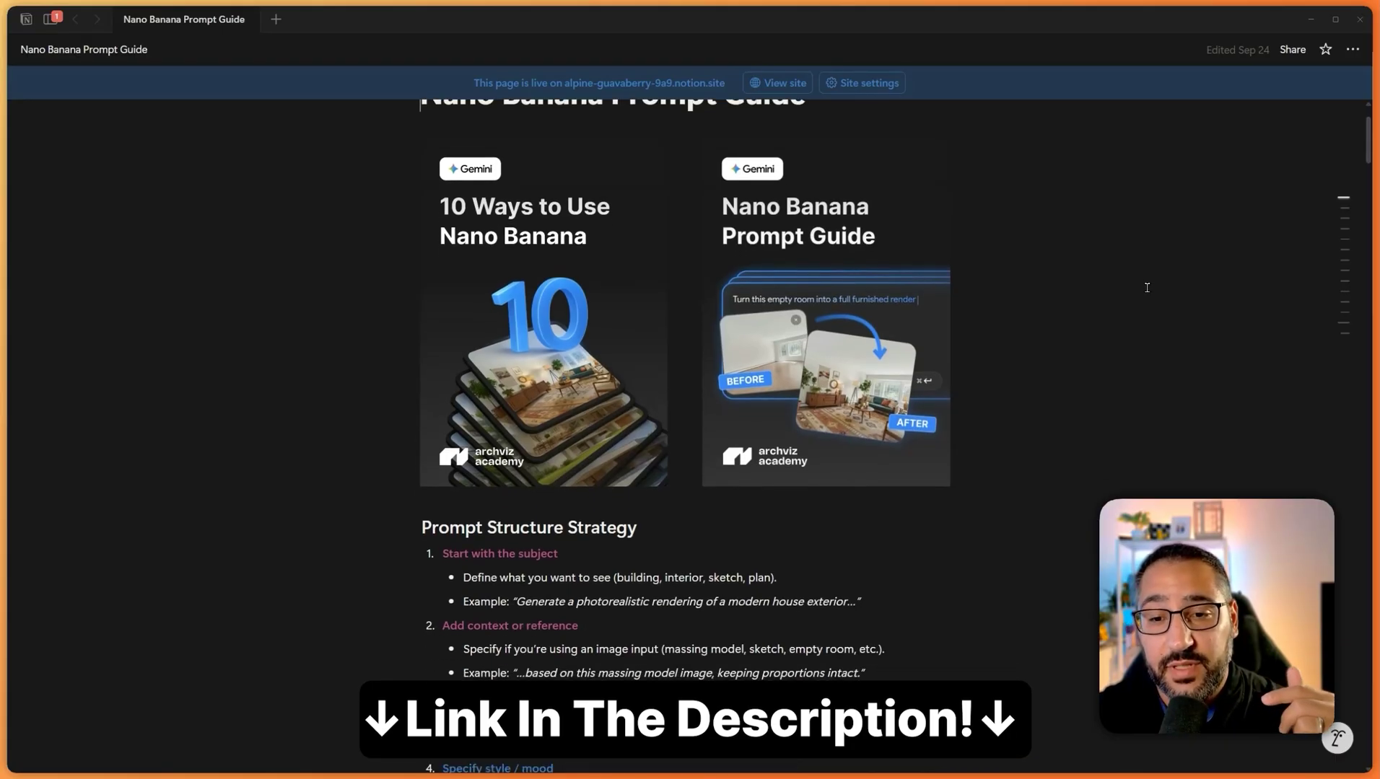
{"action": "scroll", "coordinate": [1146, 287], "scroll_direction": "down", "scroll_amount": 2}
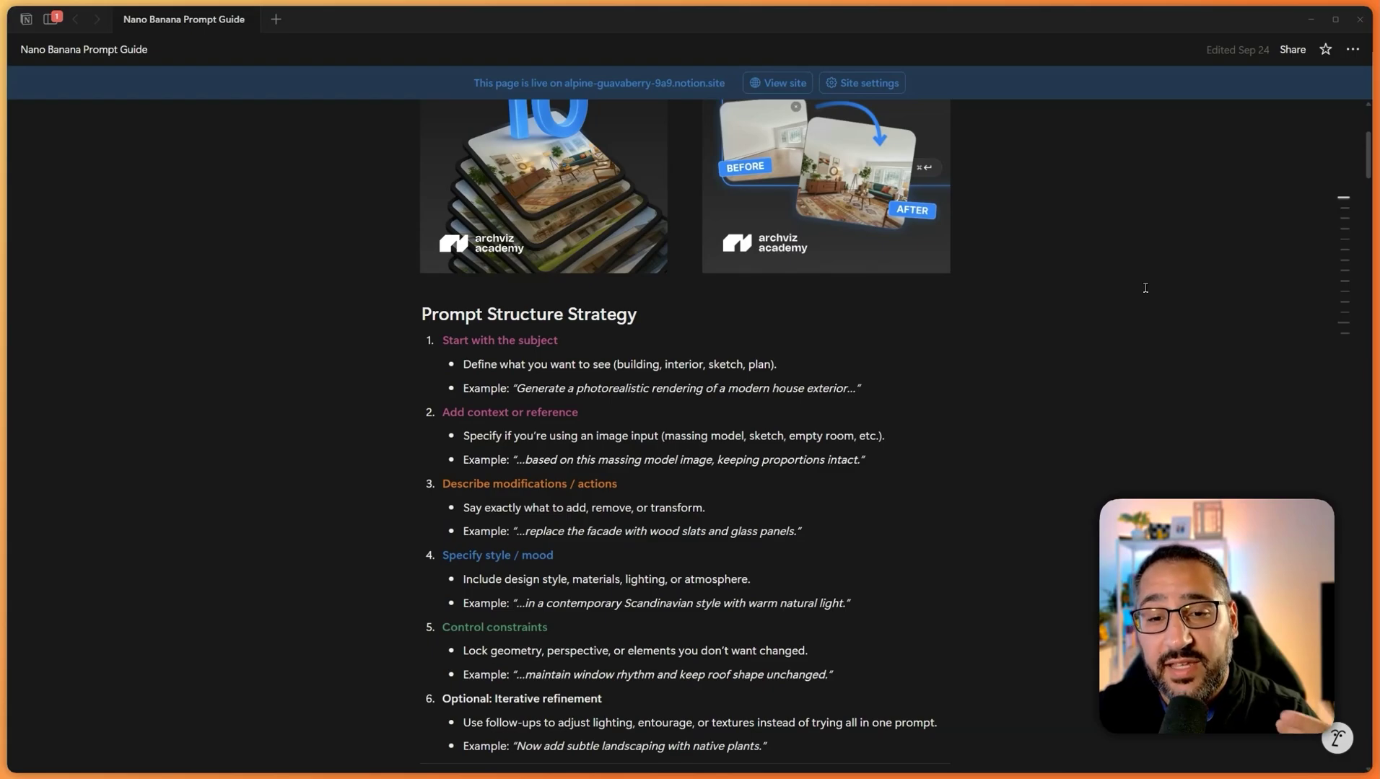
{"action": "scroll", "coordinate": [1145, 288], "scroll_direction": "down", "scroll_amount": 6}
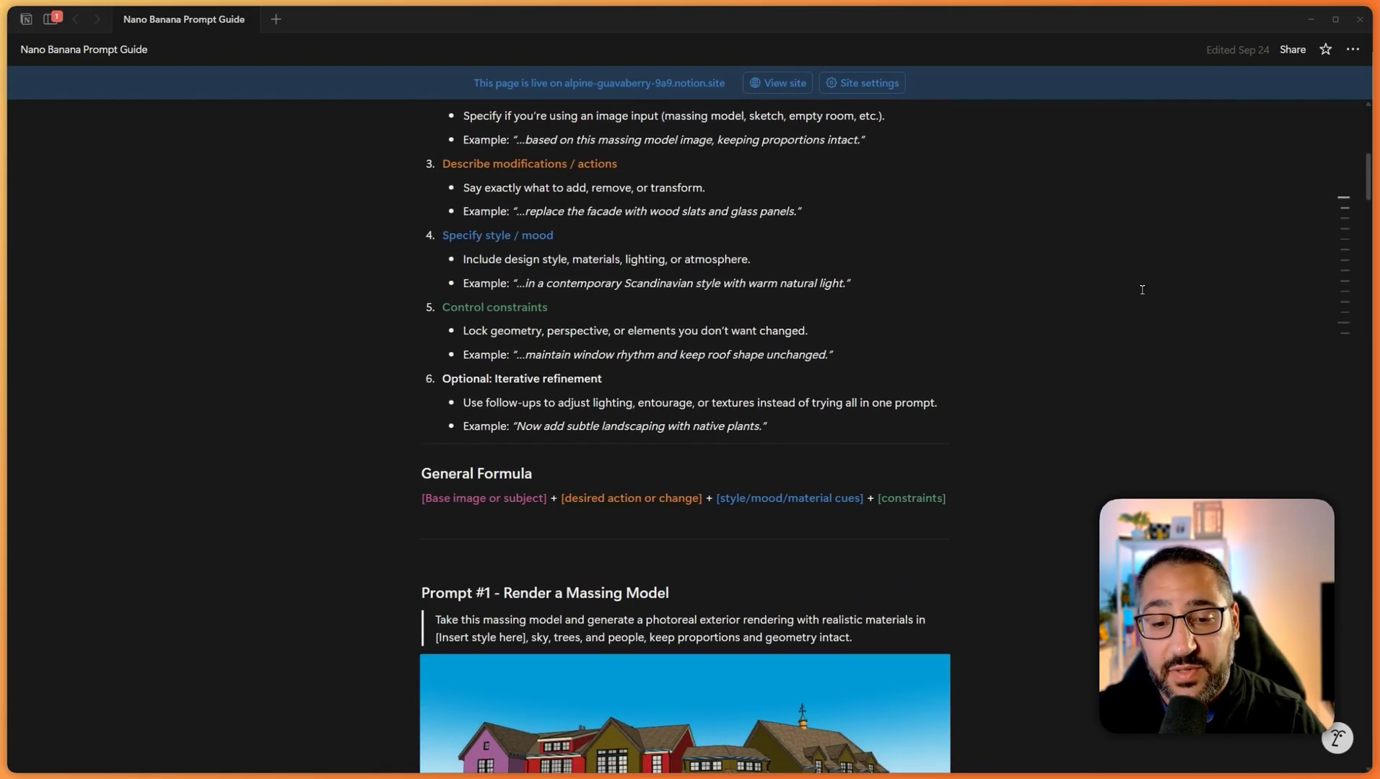
{"action": "scroll", "coordinate": [1141, 289], "scroll_direction": "down", "scroll_amount": 7}
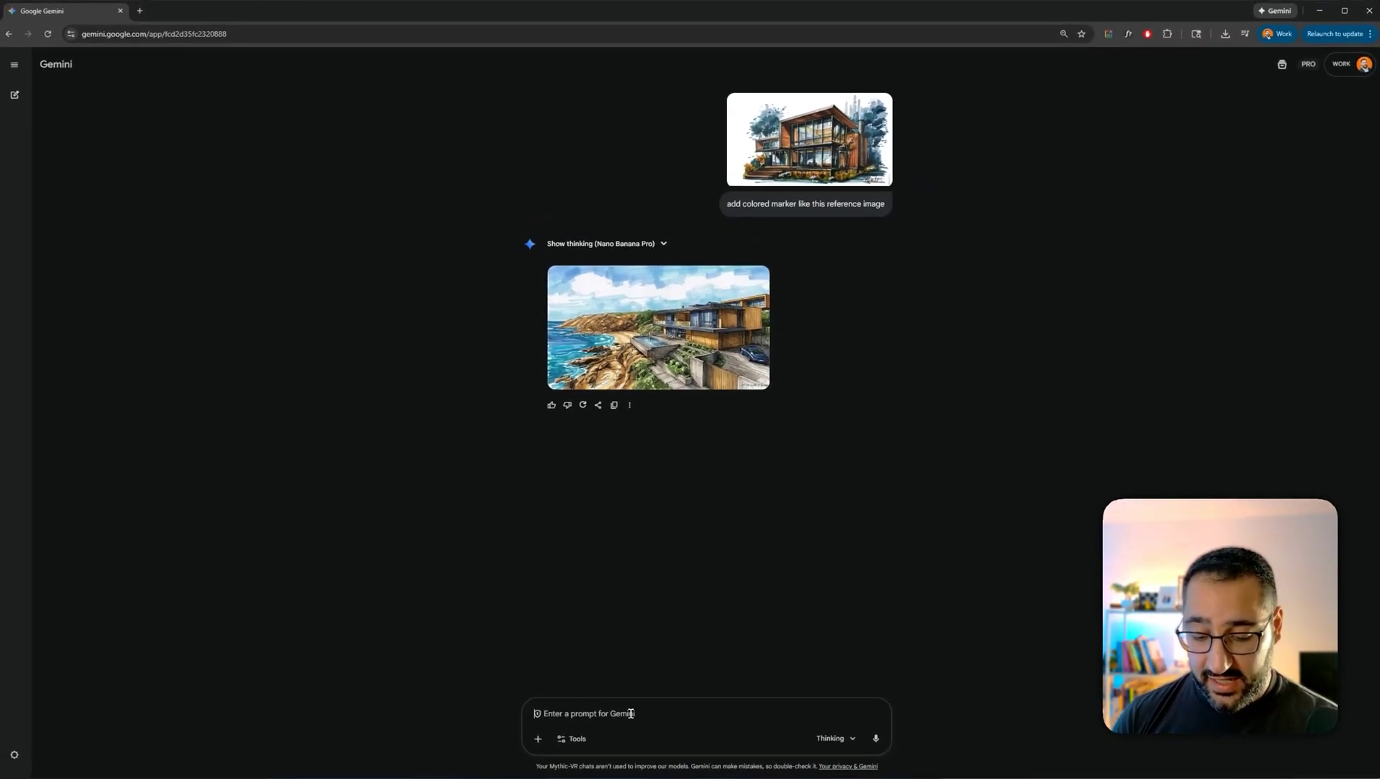
Request a pop art style version of the coastal house and review the result
{"action": "type", "text": "change the art to "}
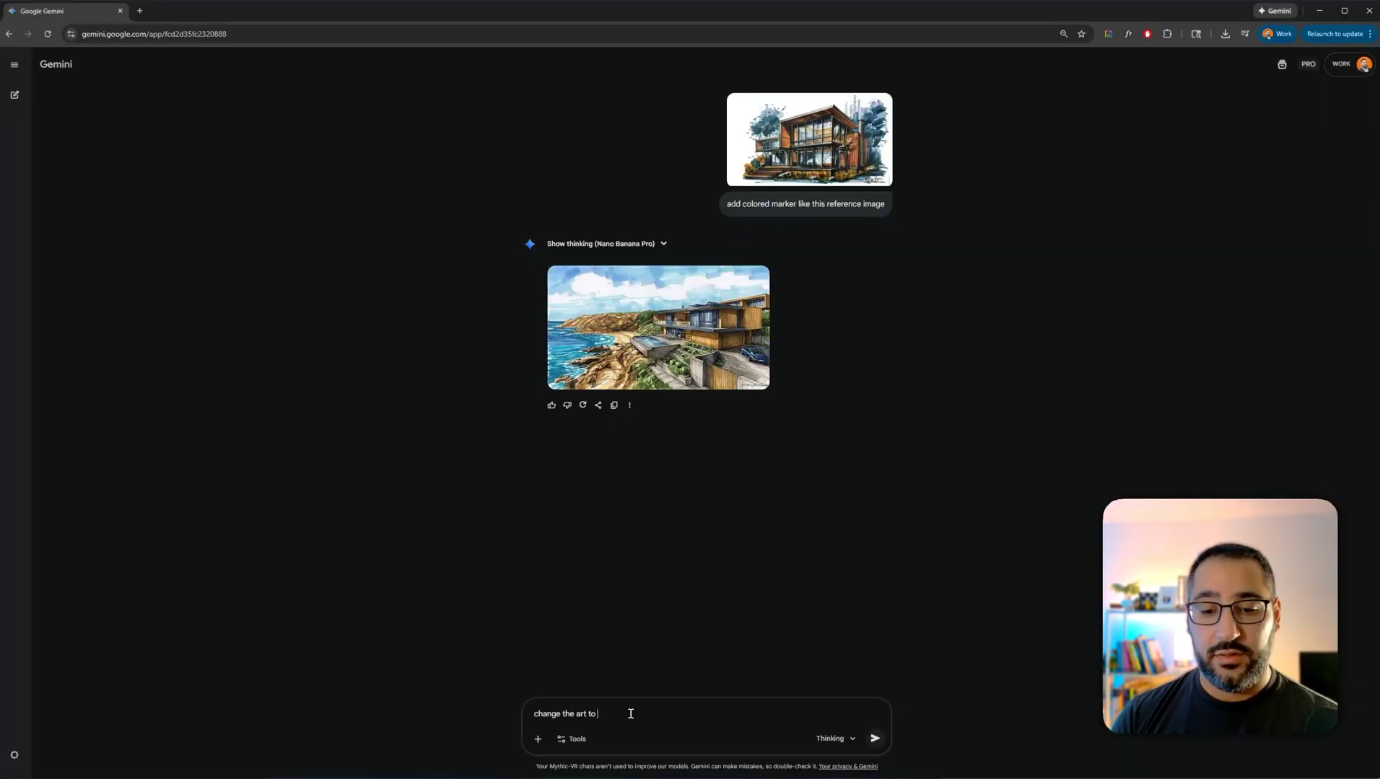
{"action": "type", "text": "pop art style"}
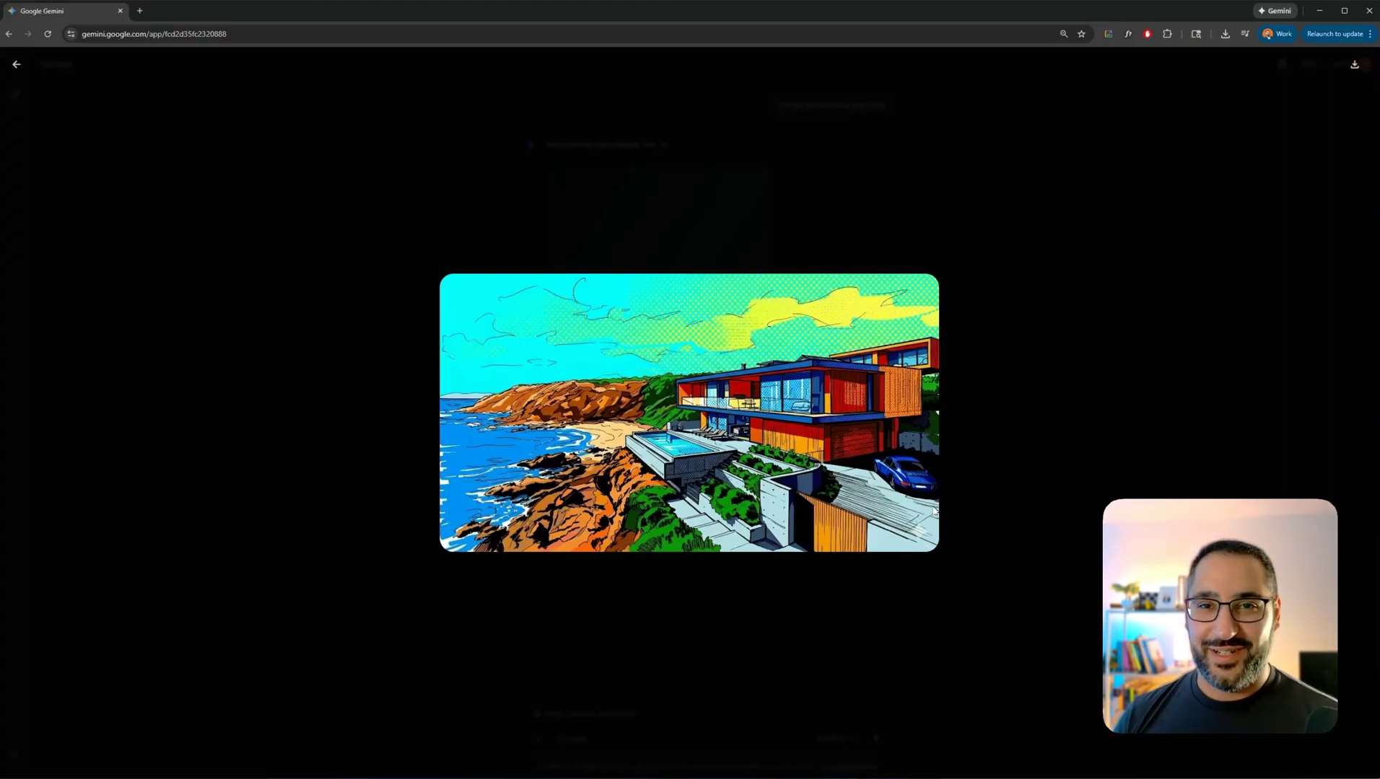
{"action": "key", "text": "Escape"}
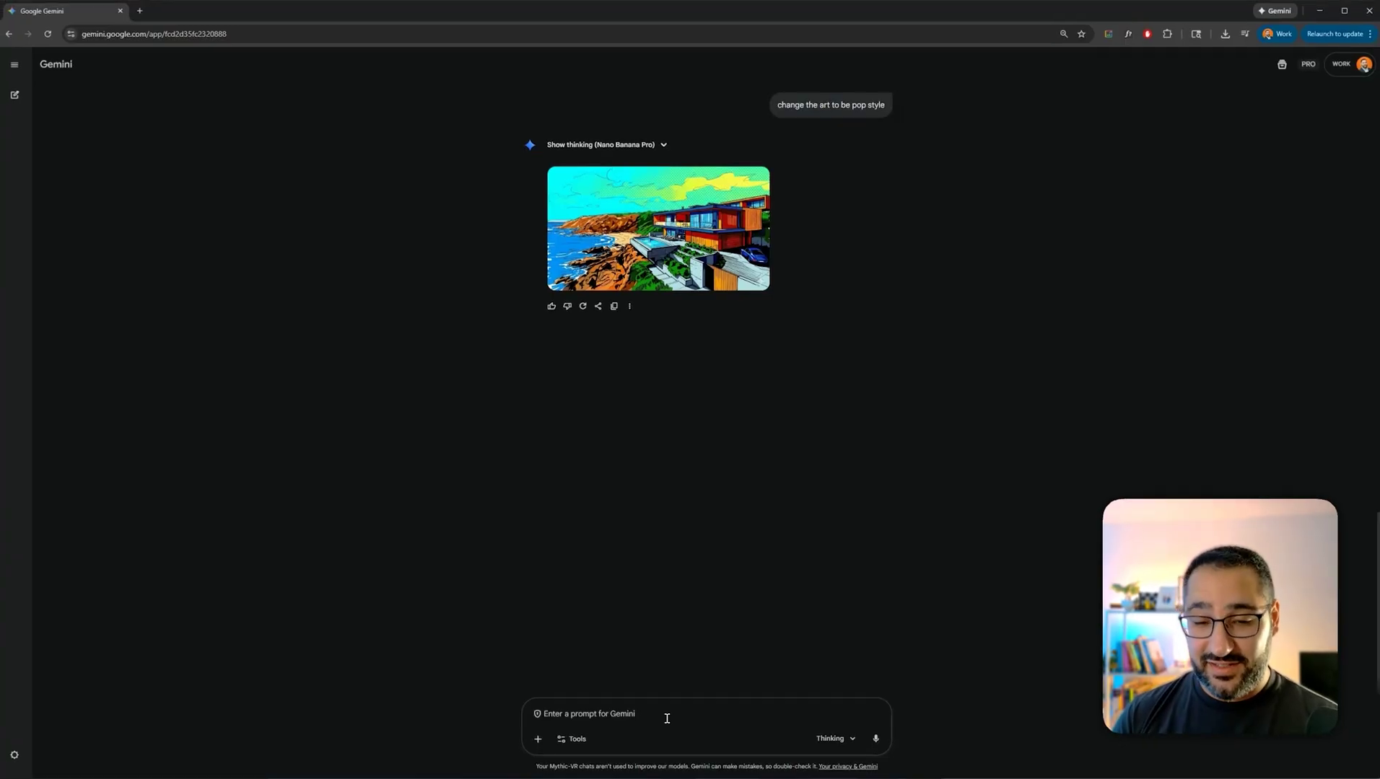
Request a Piet Mondrian style version of the house and review the result
{"action": "type", "text": "make it look piet m"}
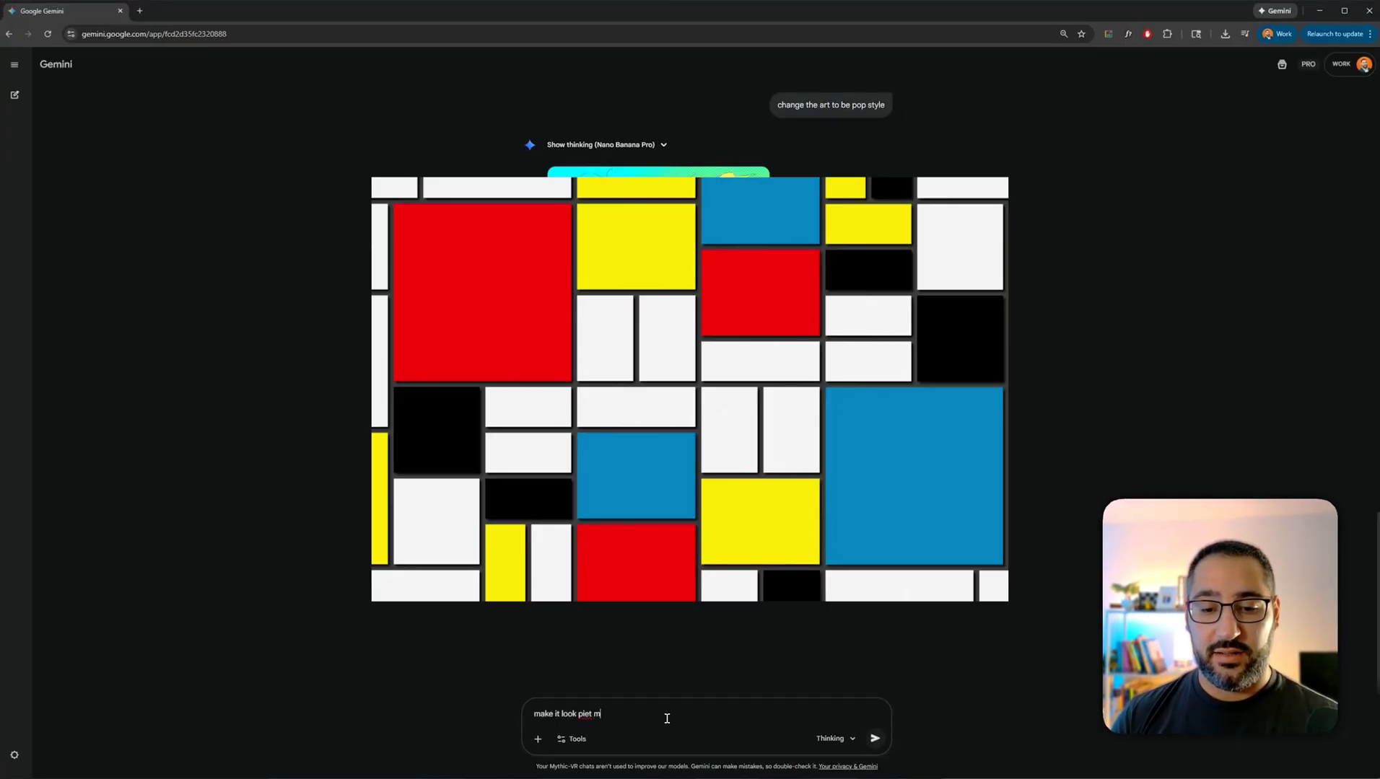
{"action": "type", "text": "ondrian"}
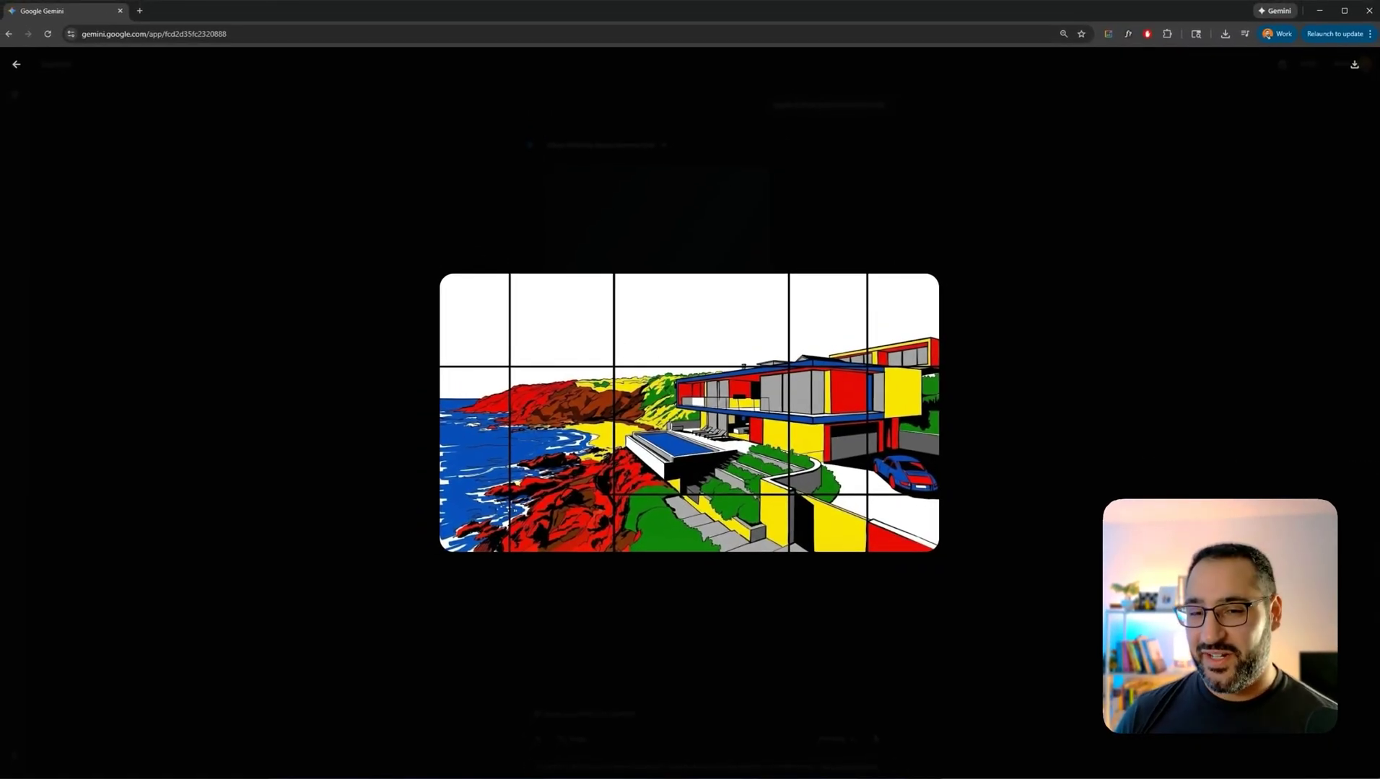
{"action": "key", "text": "Escape"}
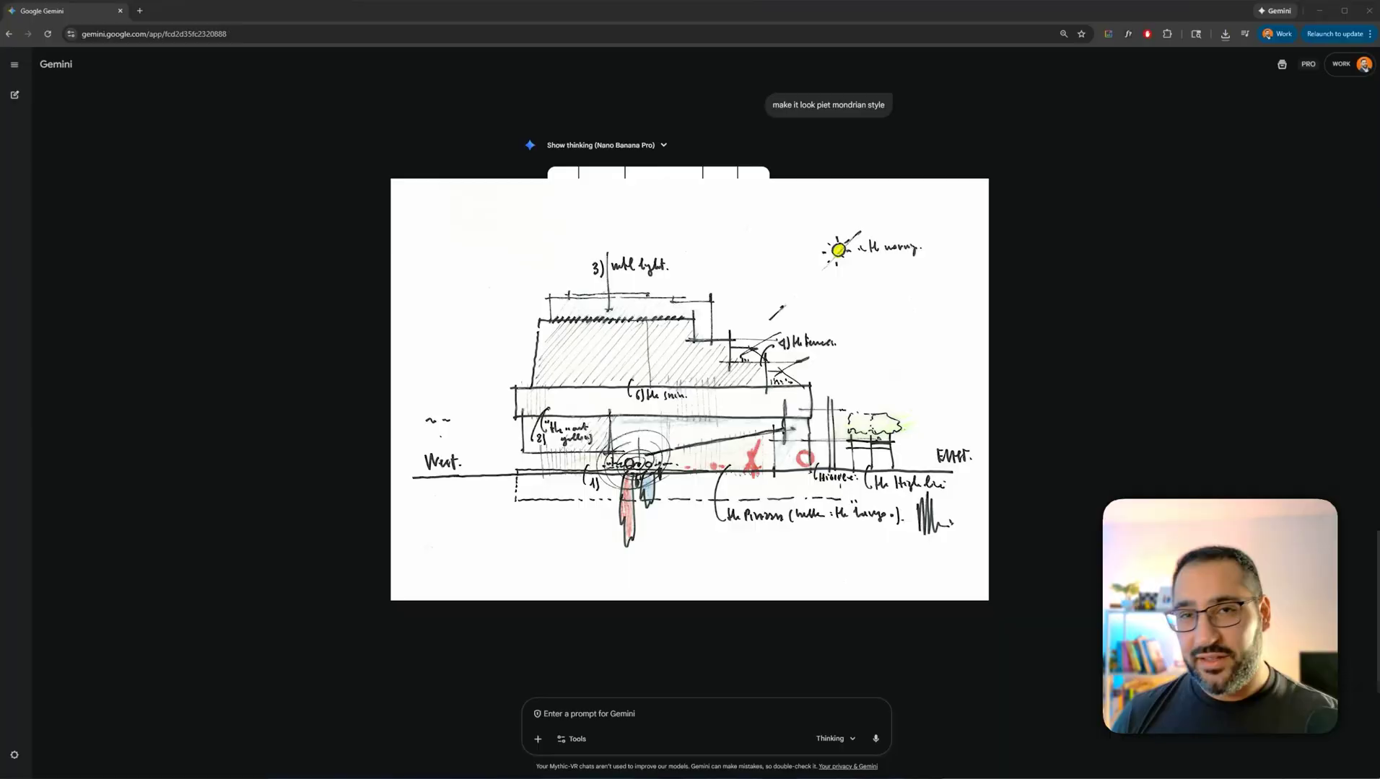
Attach the hand-drawn architectural sketch and apply its style to the house image
{"action": "mouse_move", "coordinate": [722, 433]}
{"action": "left_mouse_down"}
{"action": "mouse_move", "coordinate": [722, 635]}
{"action": "mouse_move", "coordinate": [697, 708]}
{"action": "left_mouse_up"}
{"action": "type", "text": "apply this ref"}
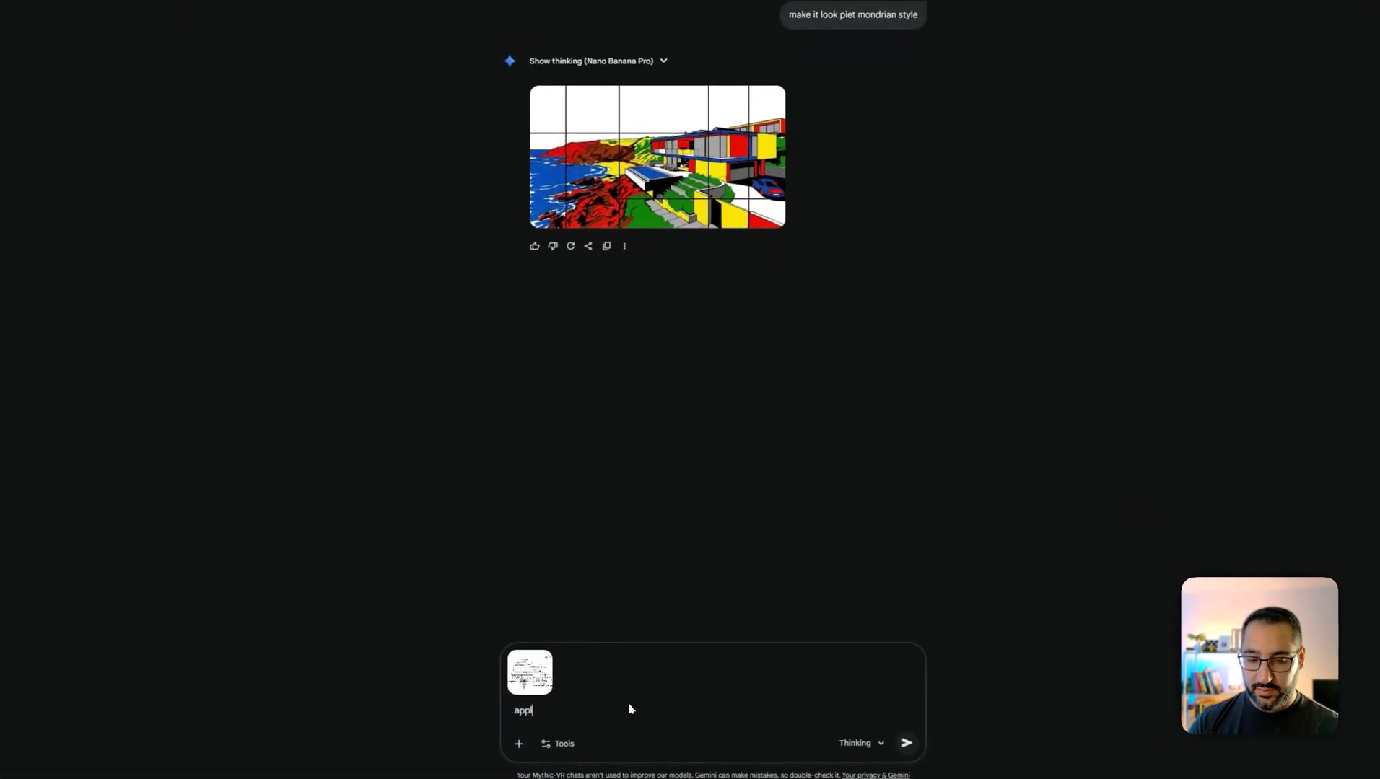
{"action": "type", "text": "erence image to th"}
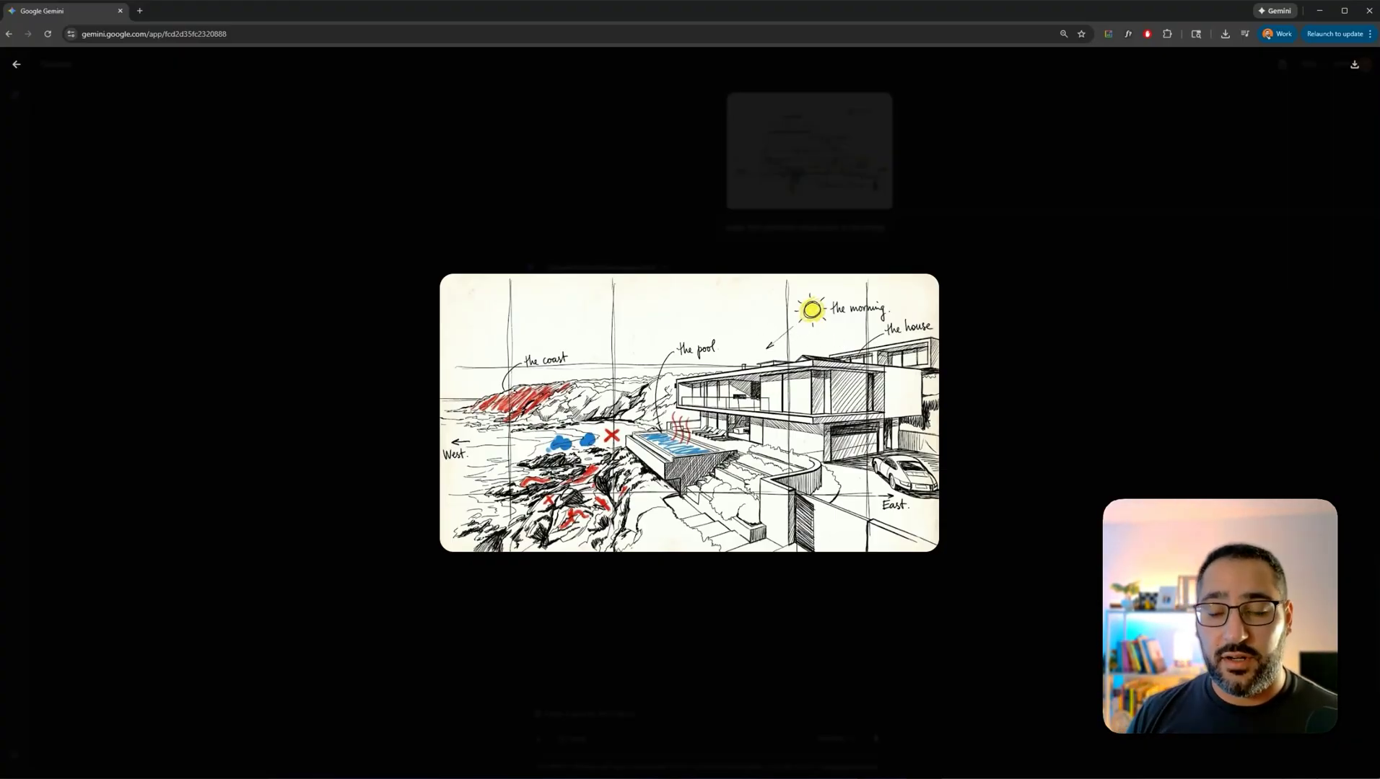
{"action": "key", "text": "Escape"}
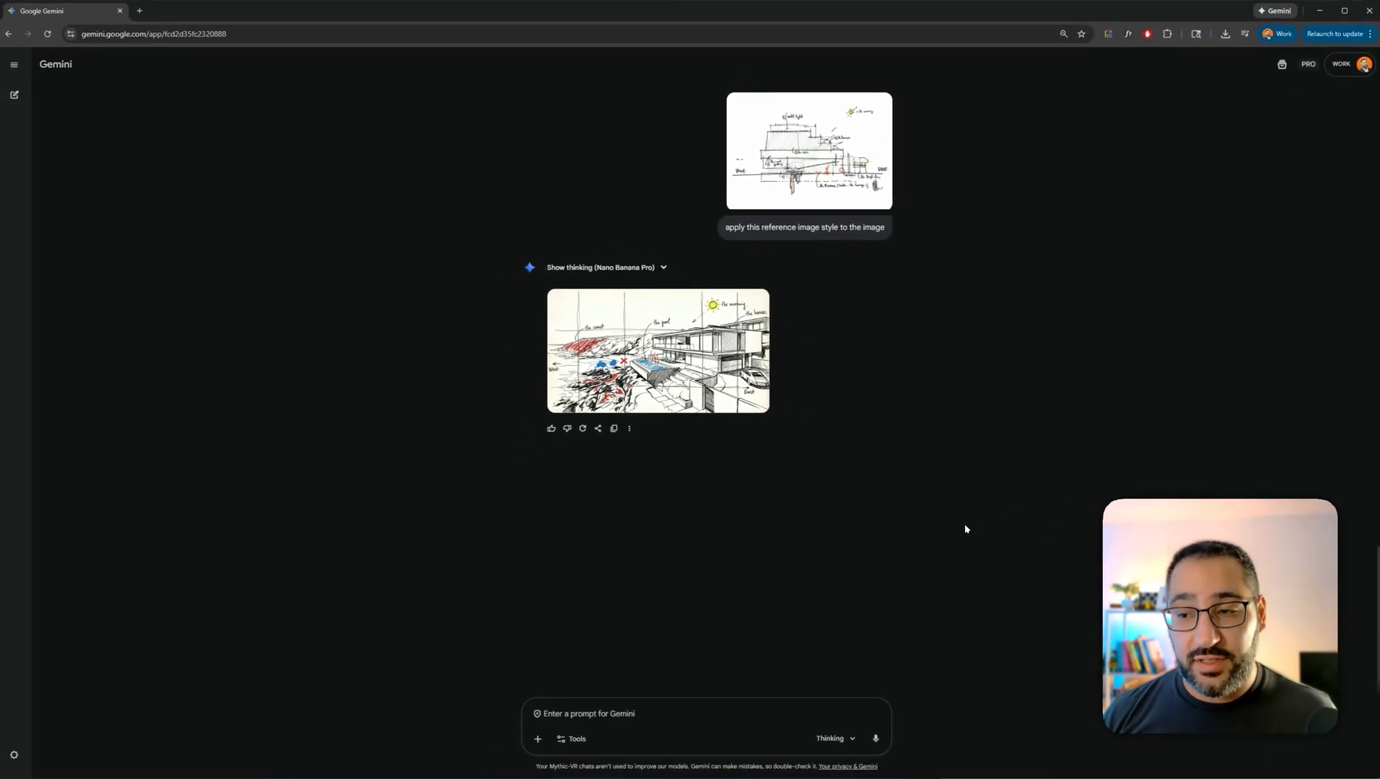
Copy the original coastal house photo from earlier in the chat
{"action": "scroll", "coordinate": [1000, 520], "scroll_direction": "up", "scroll_amount": 3}
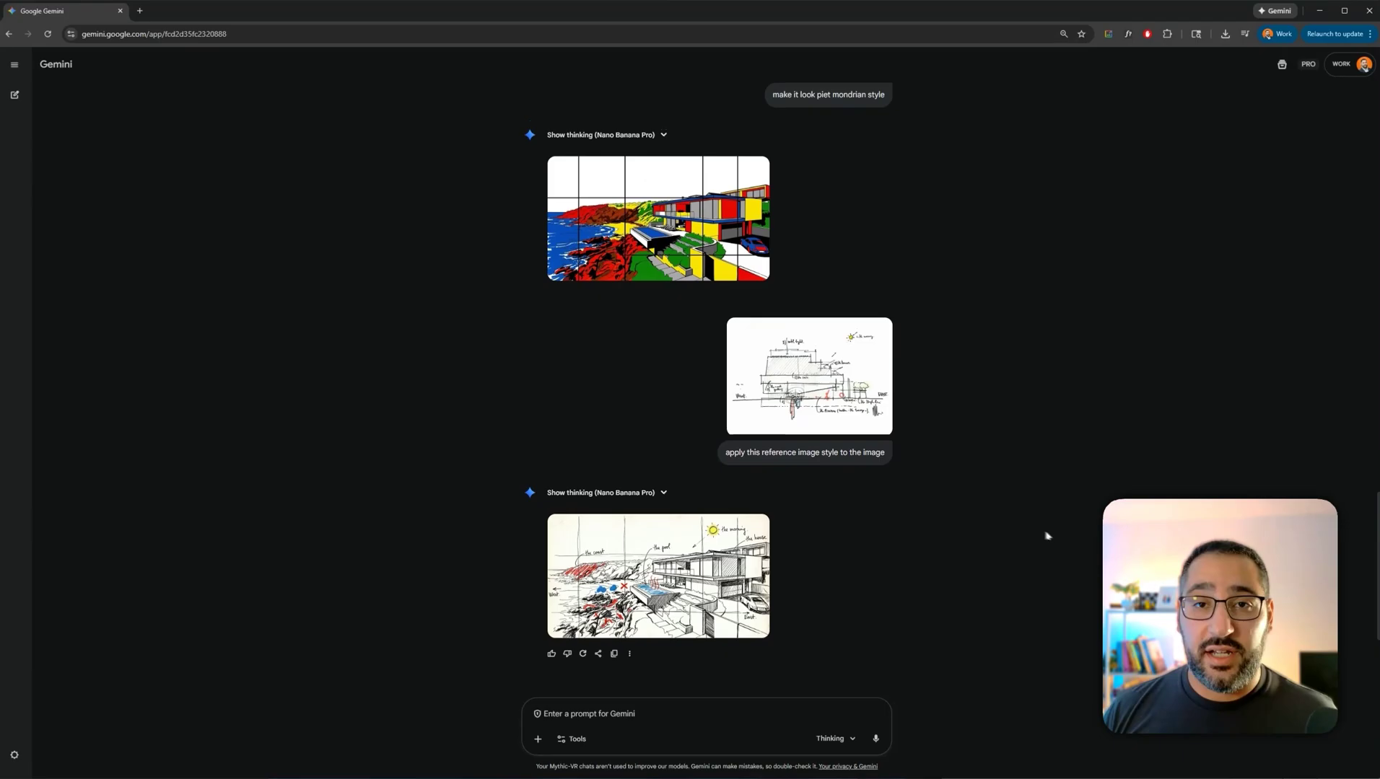
{"action": "scroll", "coordinate": [1047, 535], "scroll_direction": "up", "scroll_amount": 20}
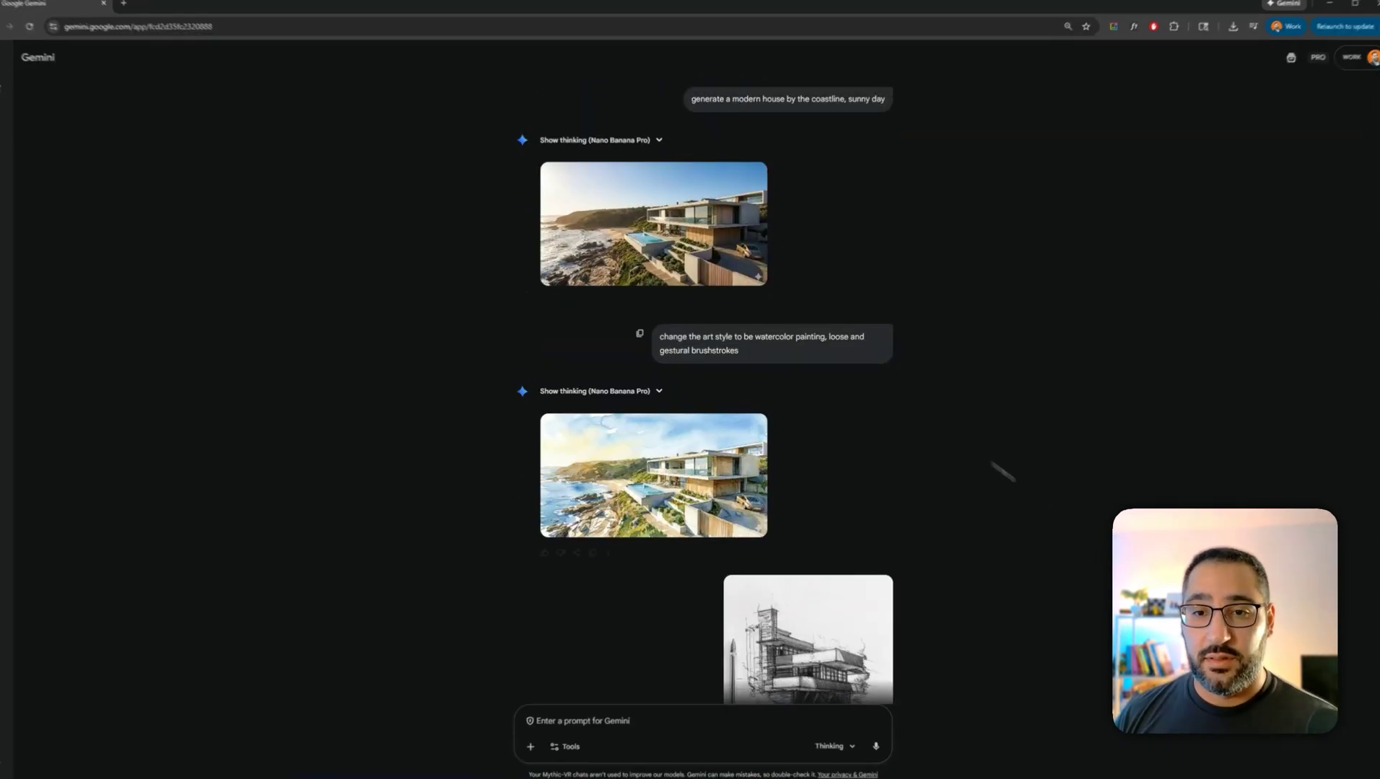
{"action": "left_click", "coordinate": [712, 243]}
{"action": "right_click", "coordinate": [750, 378]}
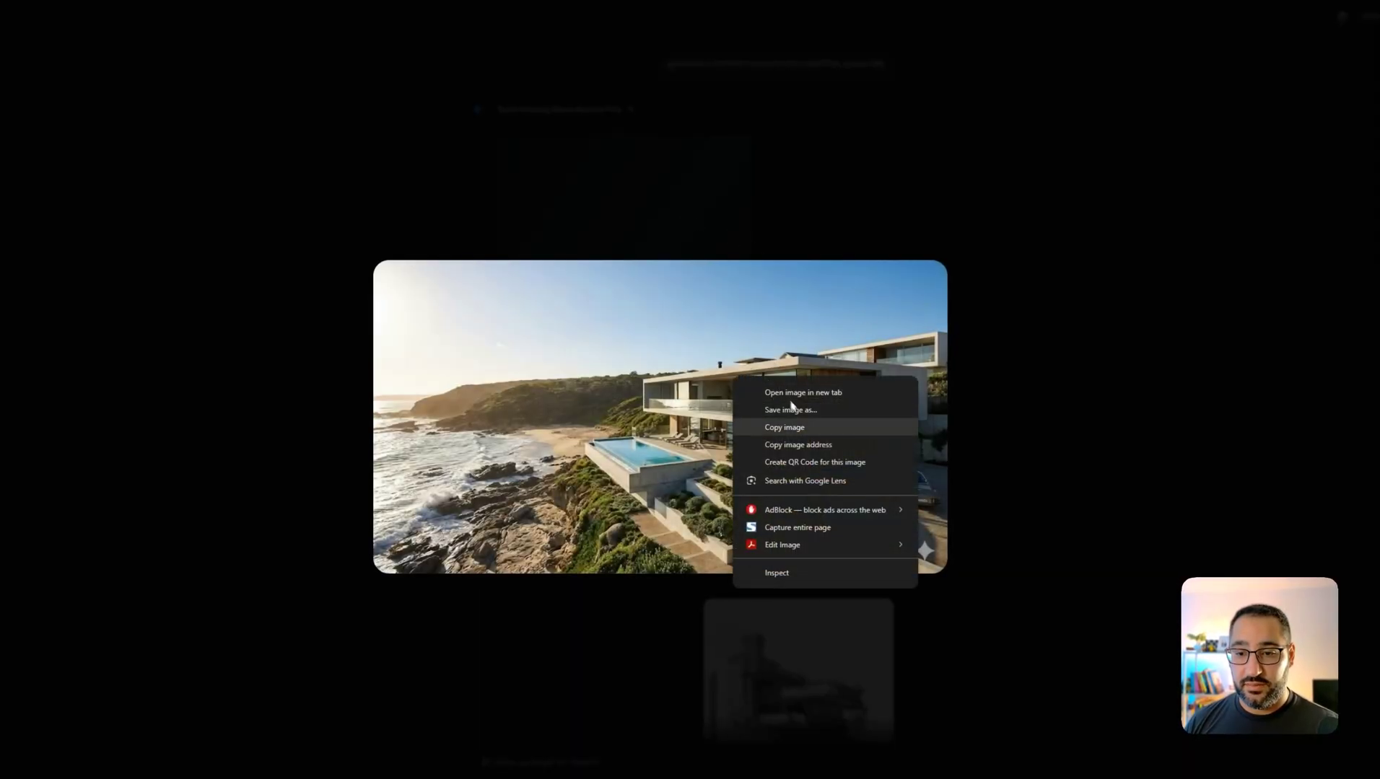
{"action": "left_click", "coordinate": [785, 427]}
{"action": "key", "text": "Escape"}
Paste the photo and request a blend of watercolor with pen-sketch architect style
{"action": "left_click", "coordinate": [619, 714]}
{"action": "key", "text": "ctrl+v"}
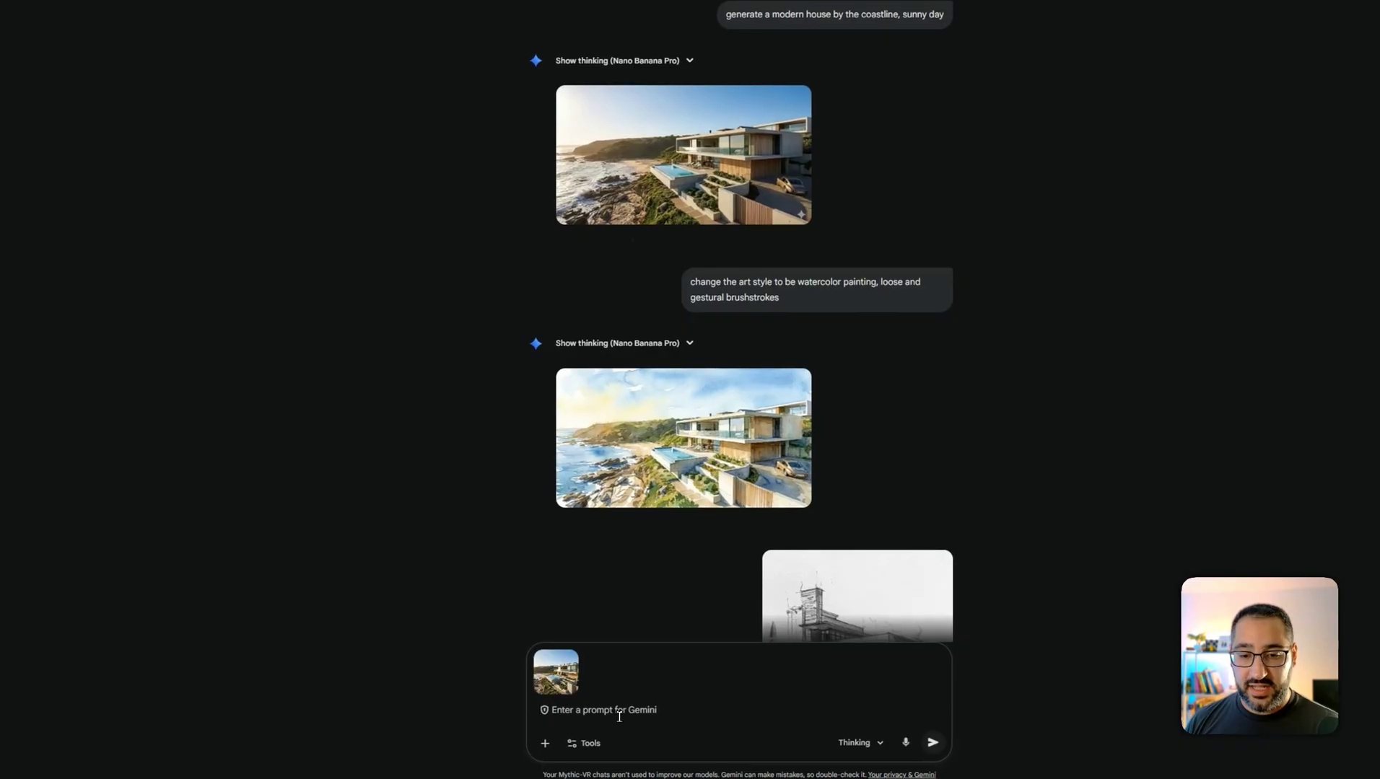
{"action": "type", "text": "b"}
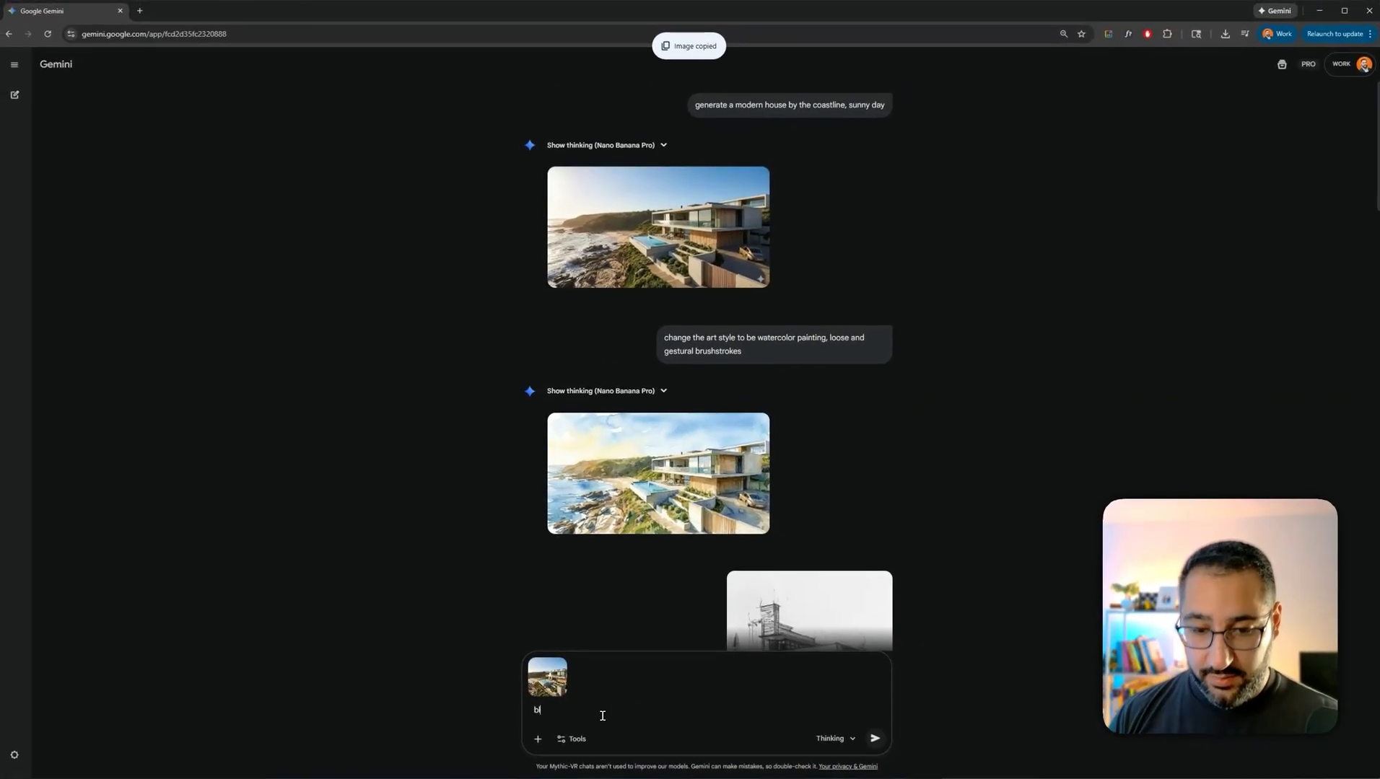
{"action": "type", "text": "lend watercolor "}
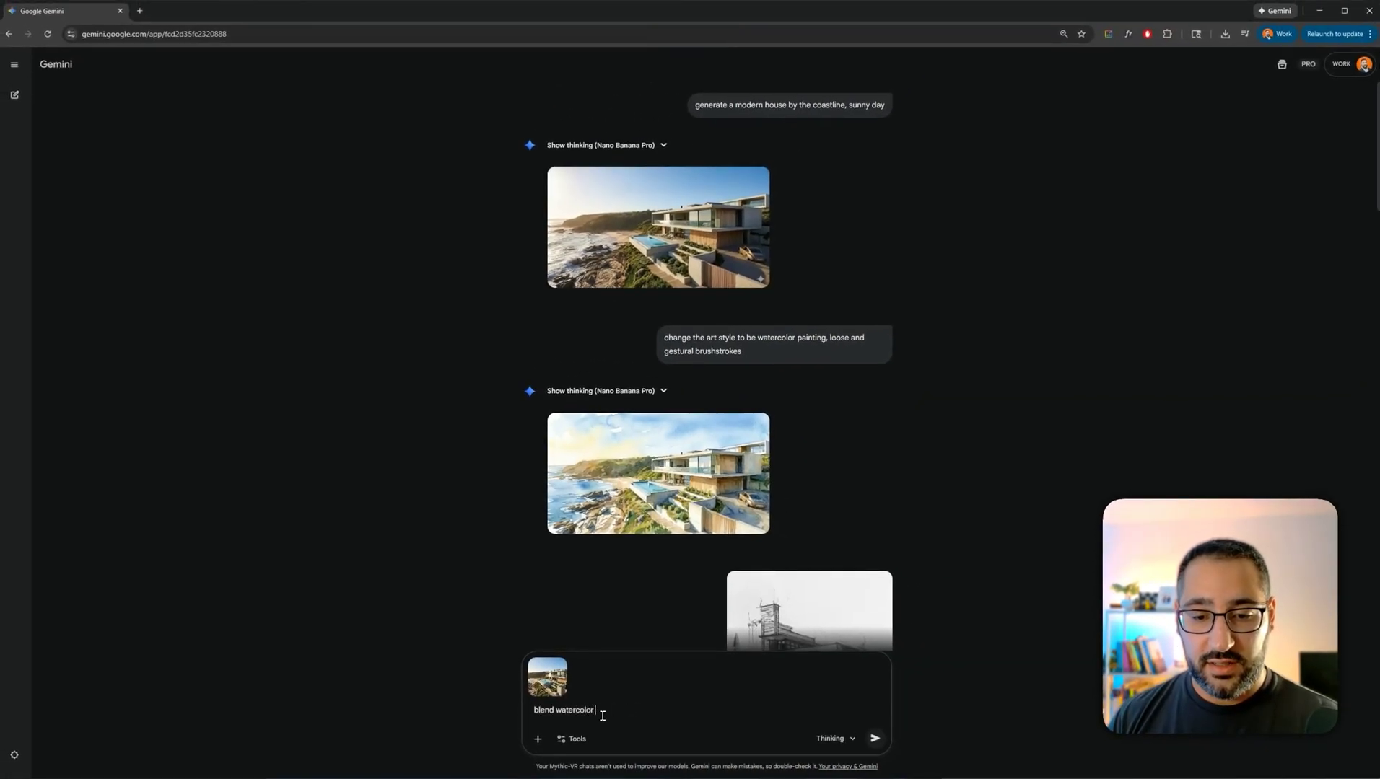
{"action": "type", "text": "style with"}
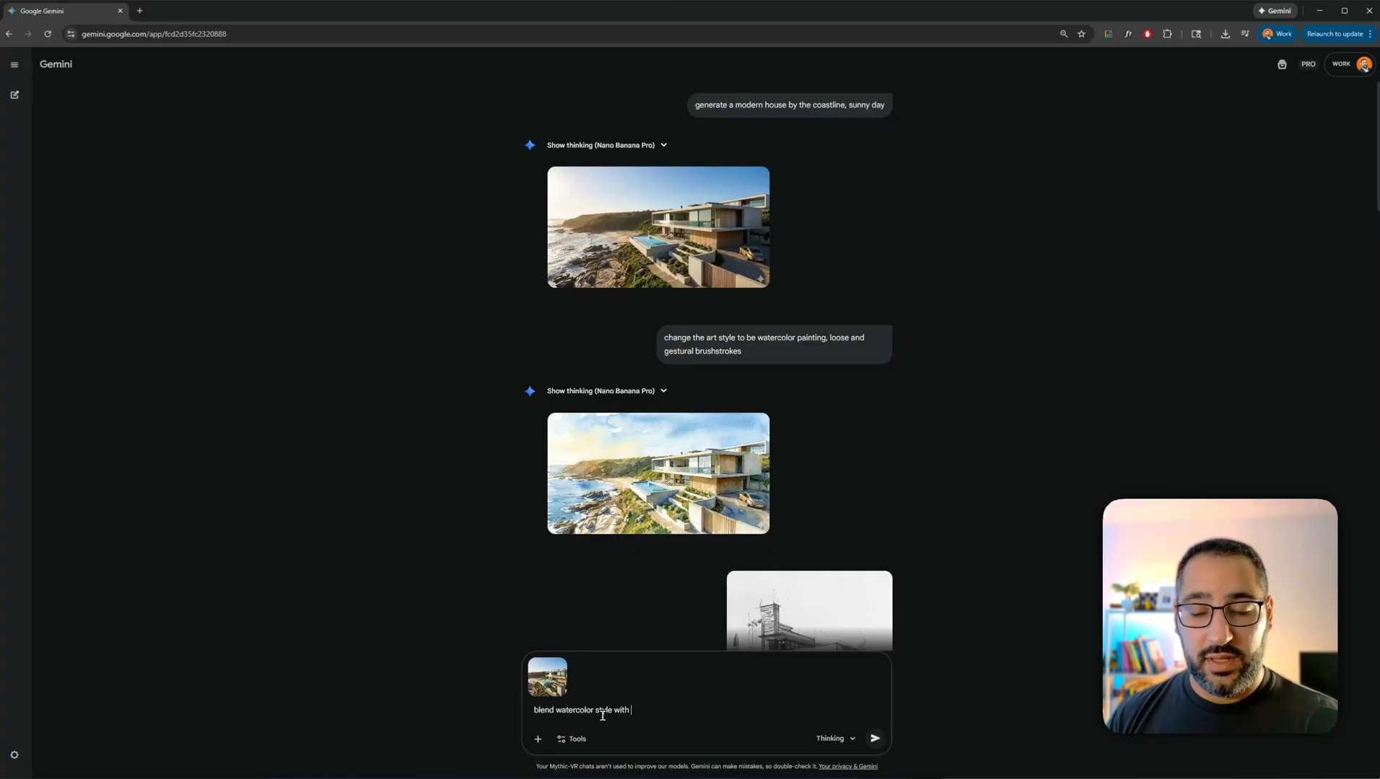
{"action": "type", "text": " pen sketch"}
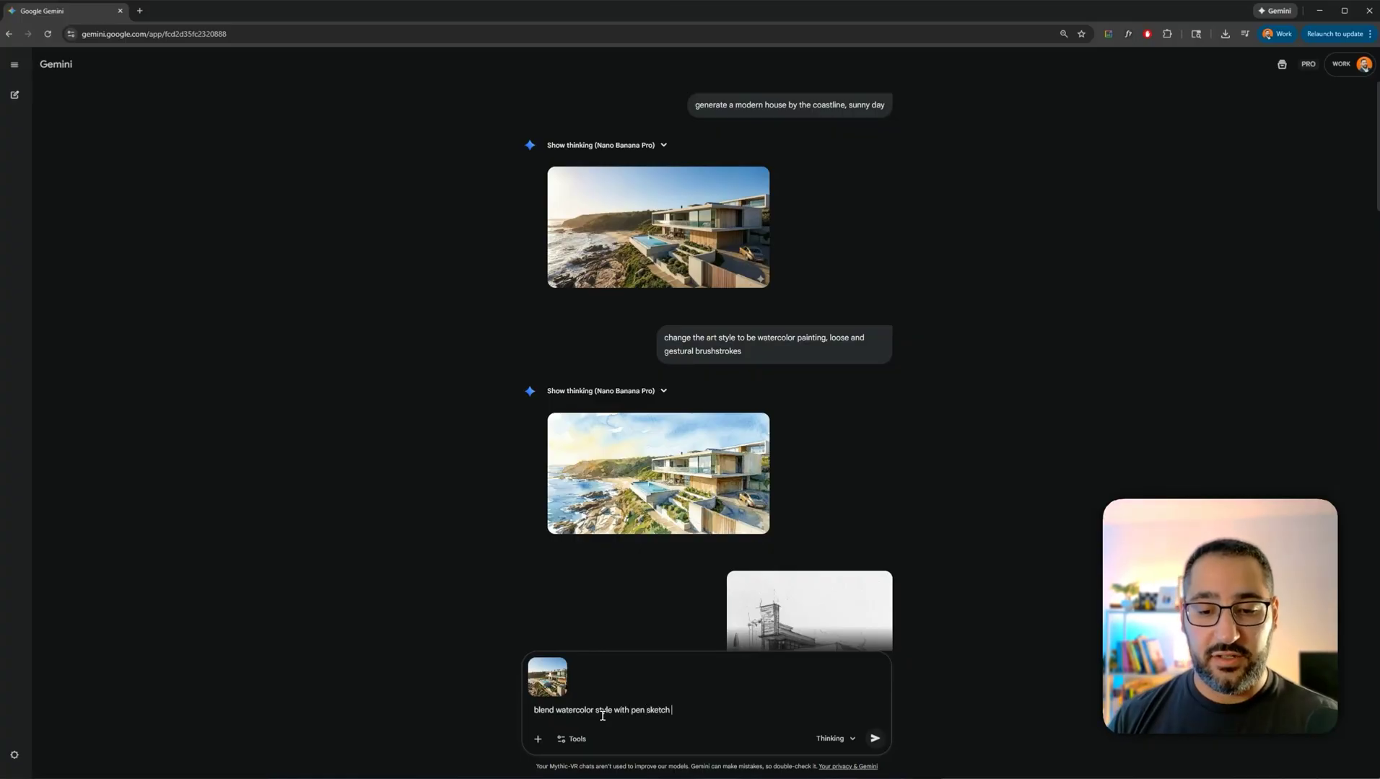
{"action": "type", "text": " architect style"}
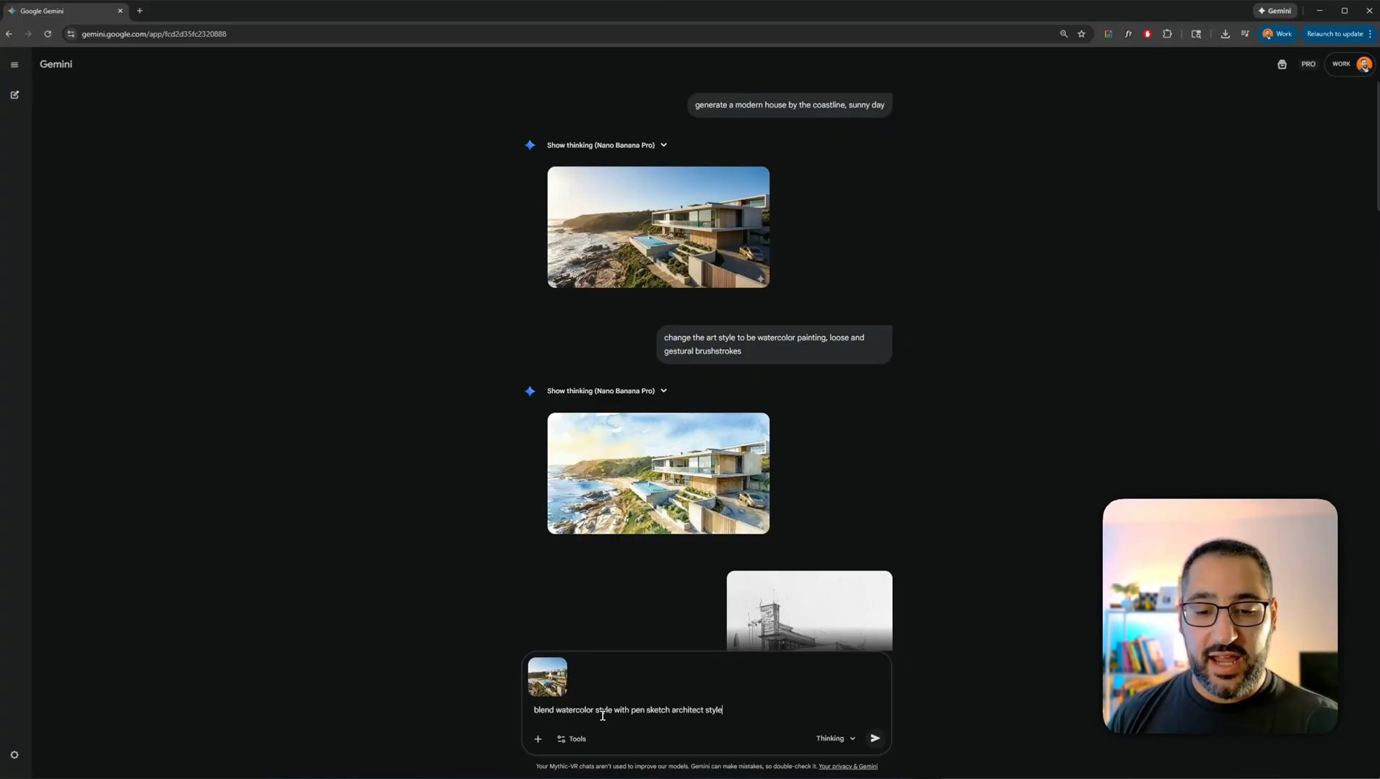
{"action": "key", "text": "Return"}
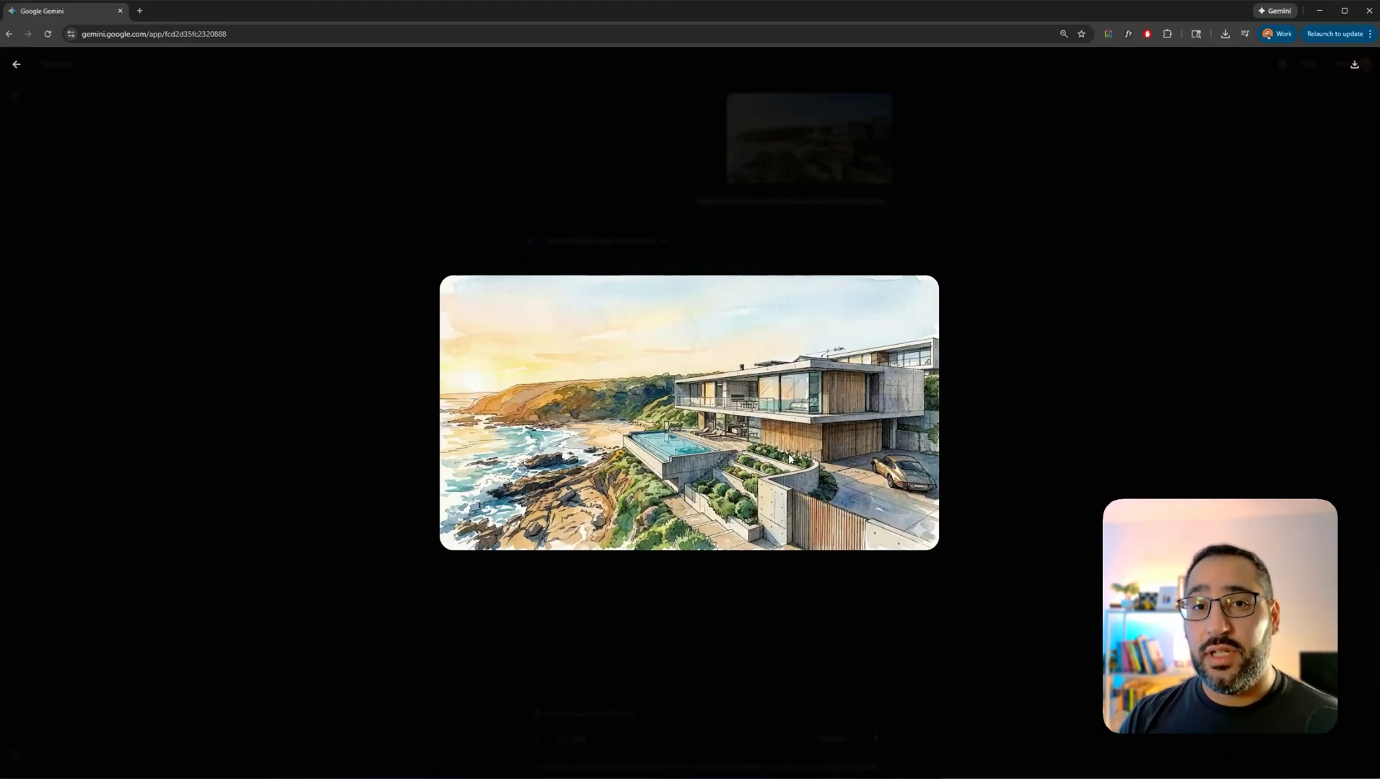
Ask Gemini to make the watercolor-sketch scene look knitted, then view the result
{"action": "left_click", "coordinate": [1003, 442]}
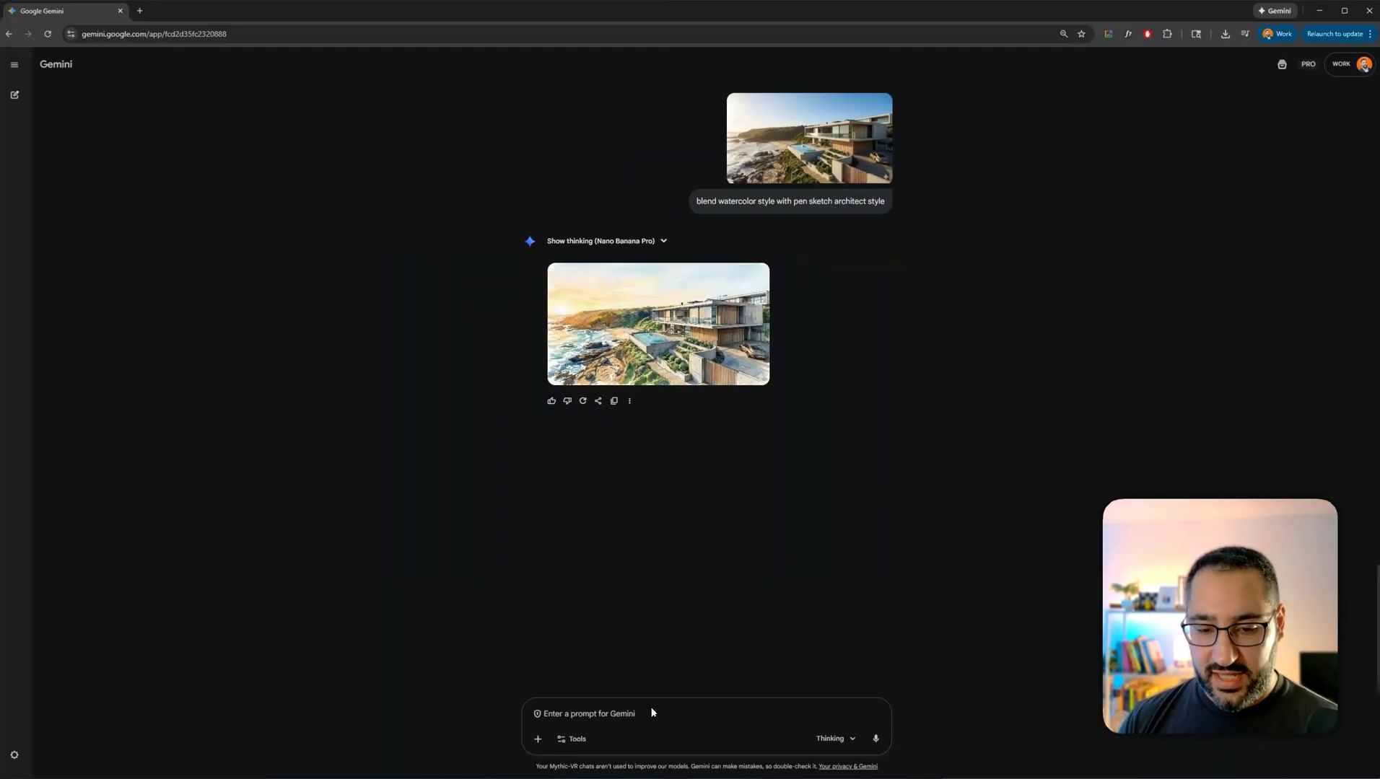
{"action": "type", "text": "make this scene loo"}
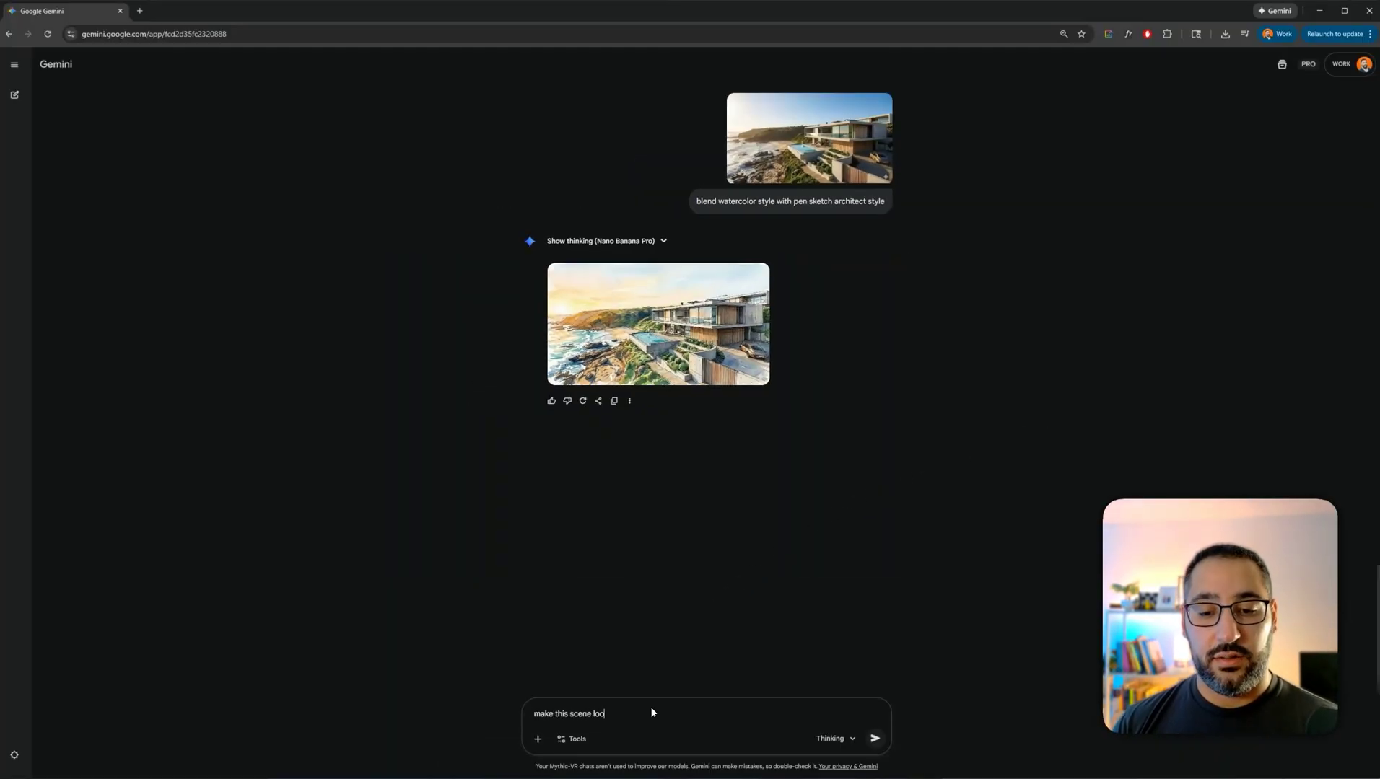
{"action": "type", "text": "k like it was kn"}
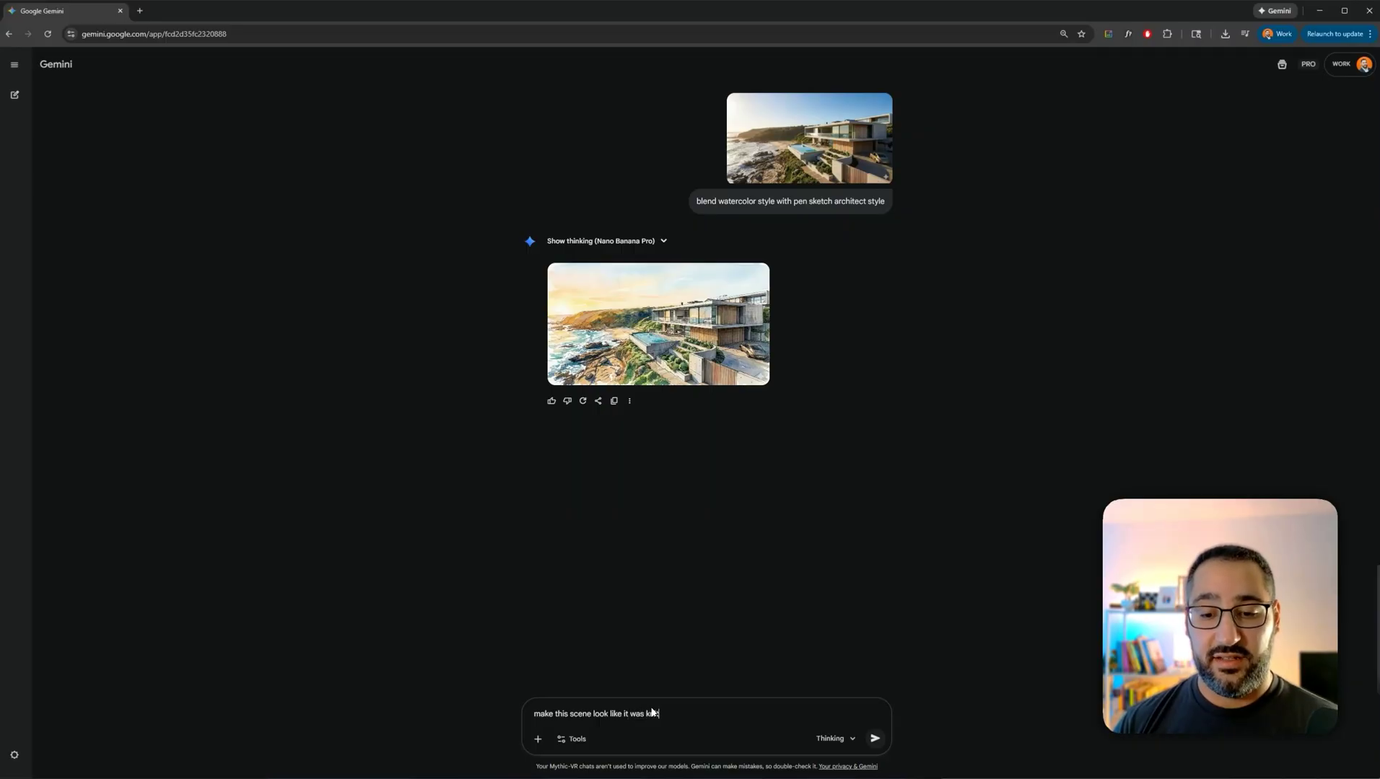
{"action": "type", "text": "itted"}
{"action": "key", "text": "Return"}
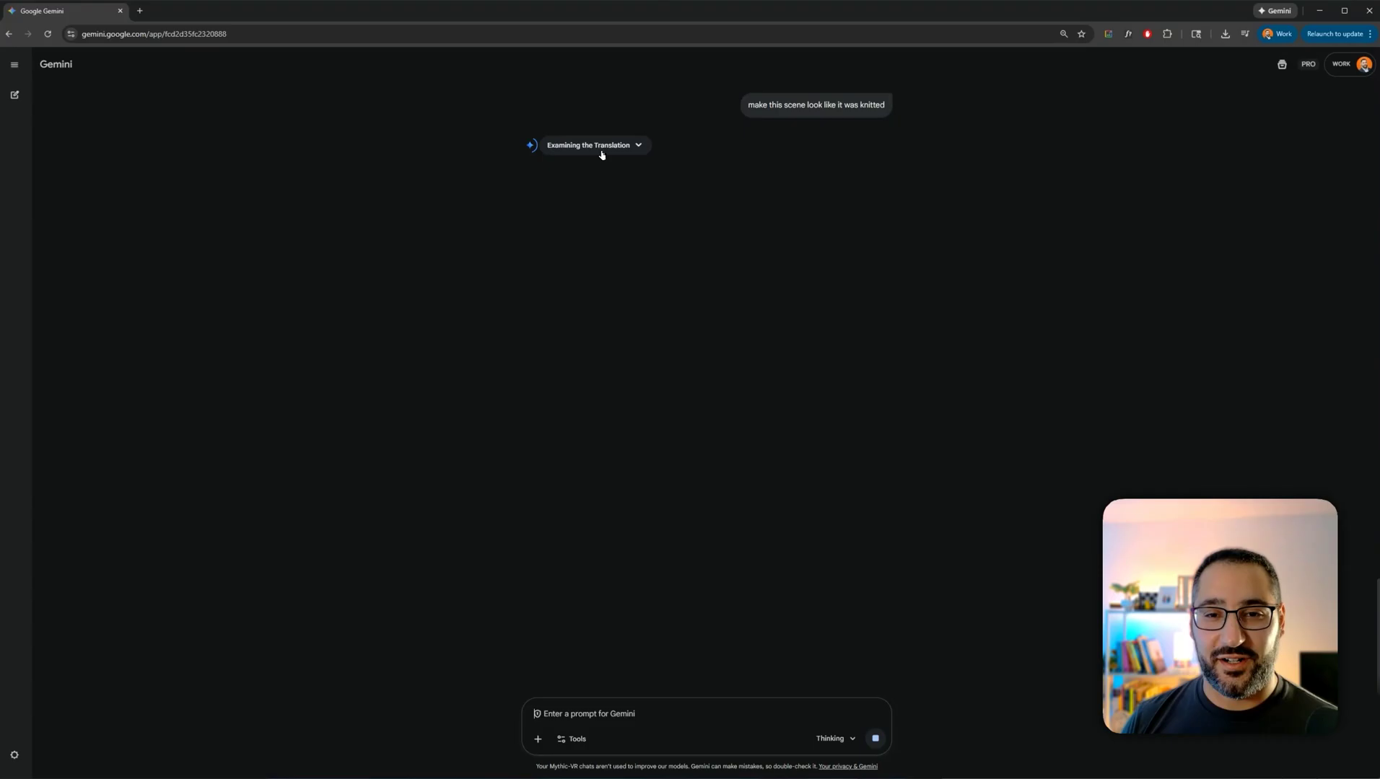
{"action": "left_click", "coordinate": [671, 215]}
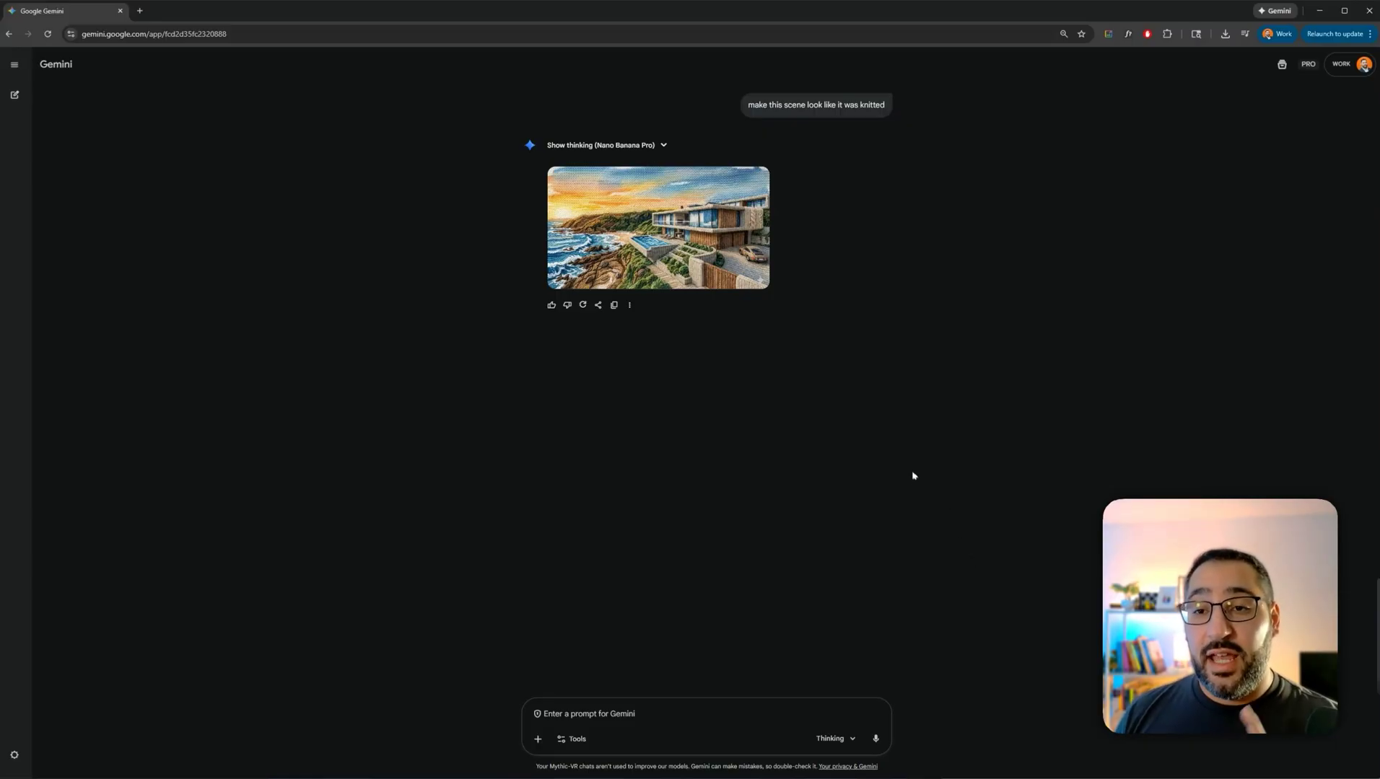
{"action": "scroll", "coordinate": [900, 459], "scroll_direction": "up", "scroll_amount": 1}
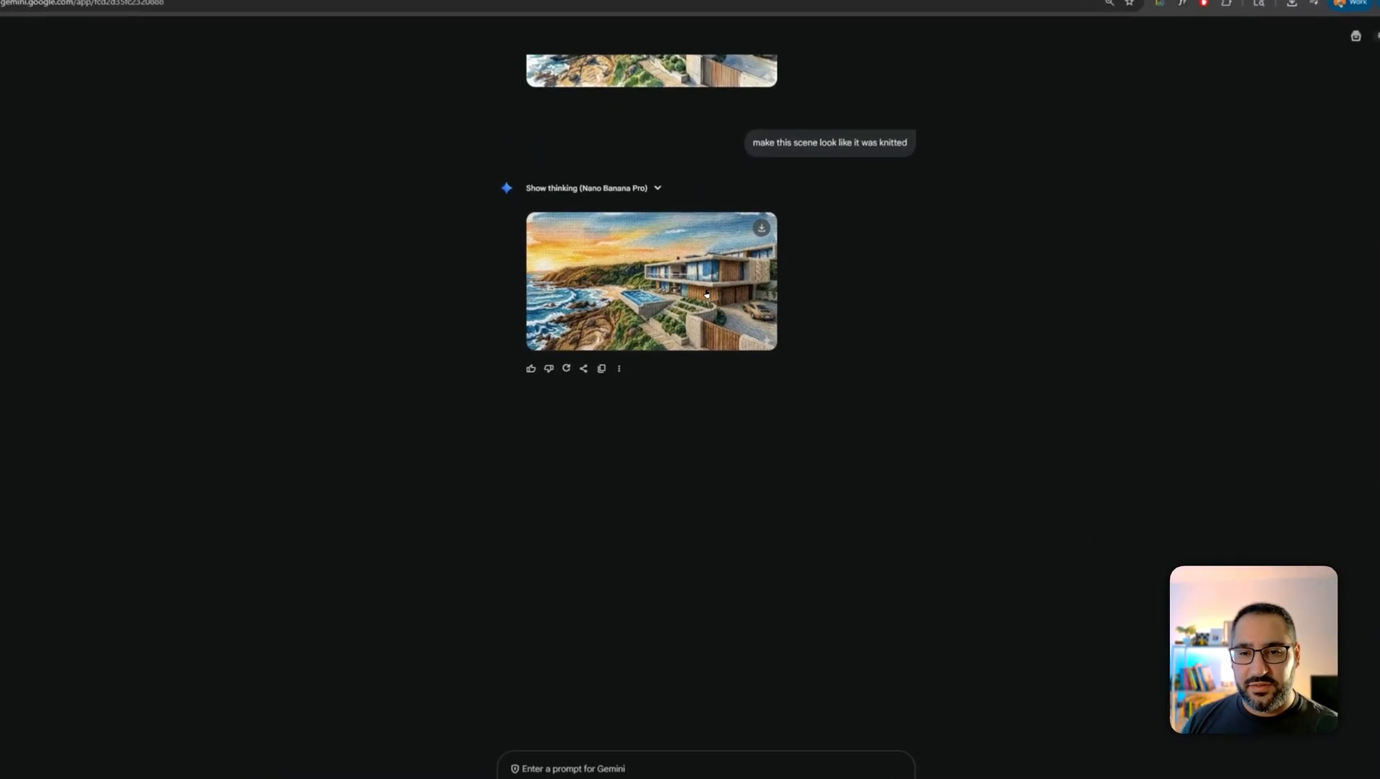
{"action": "left_click", "coordinate": [706, 295]}
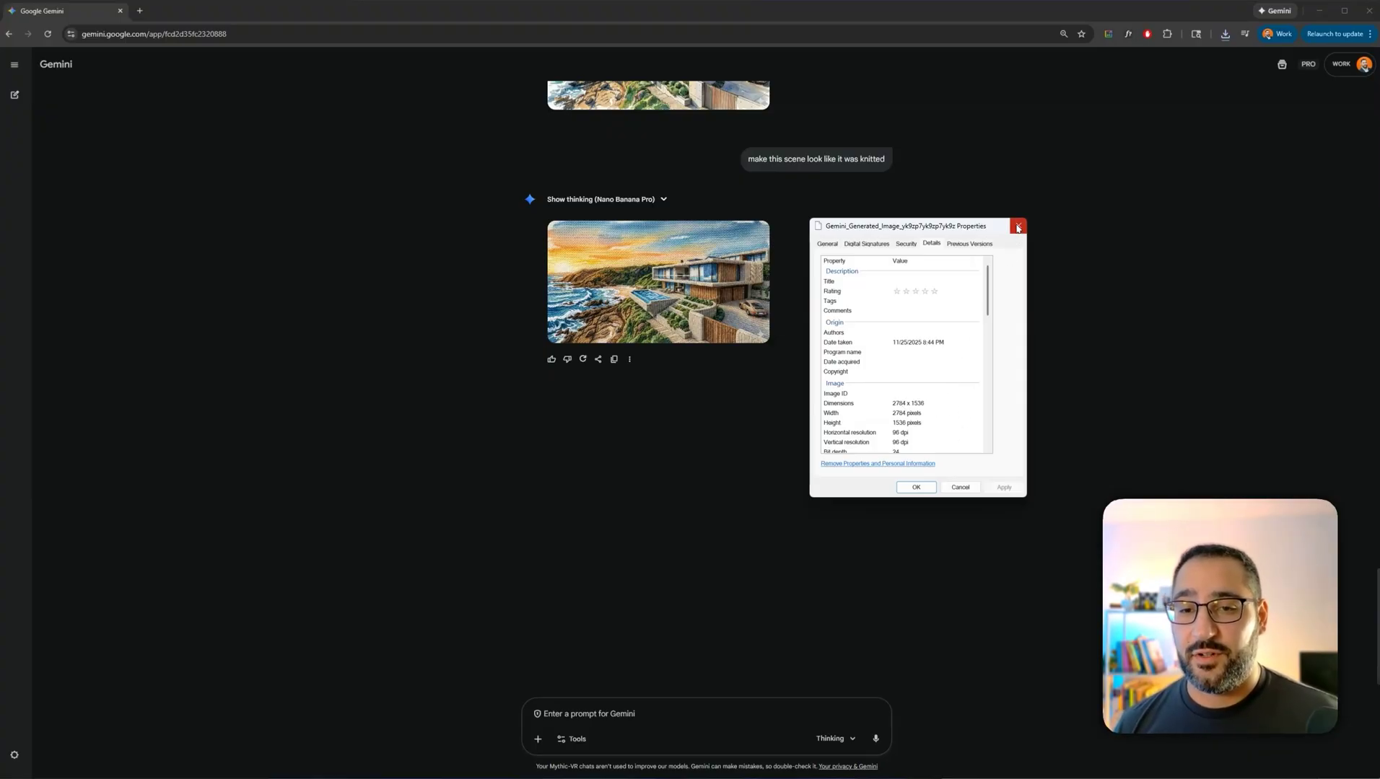
{"action": "left_click", "coordinate": [1018, 227]}
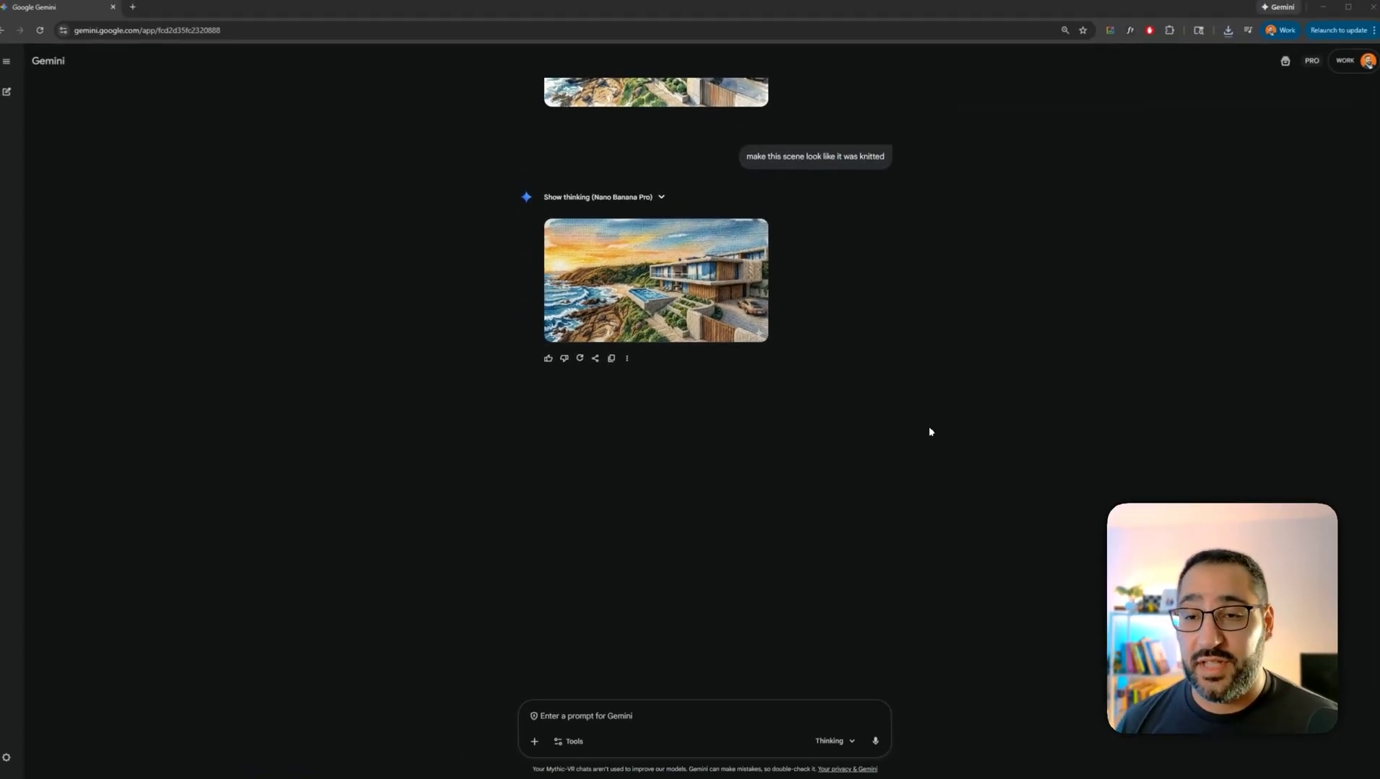